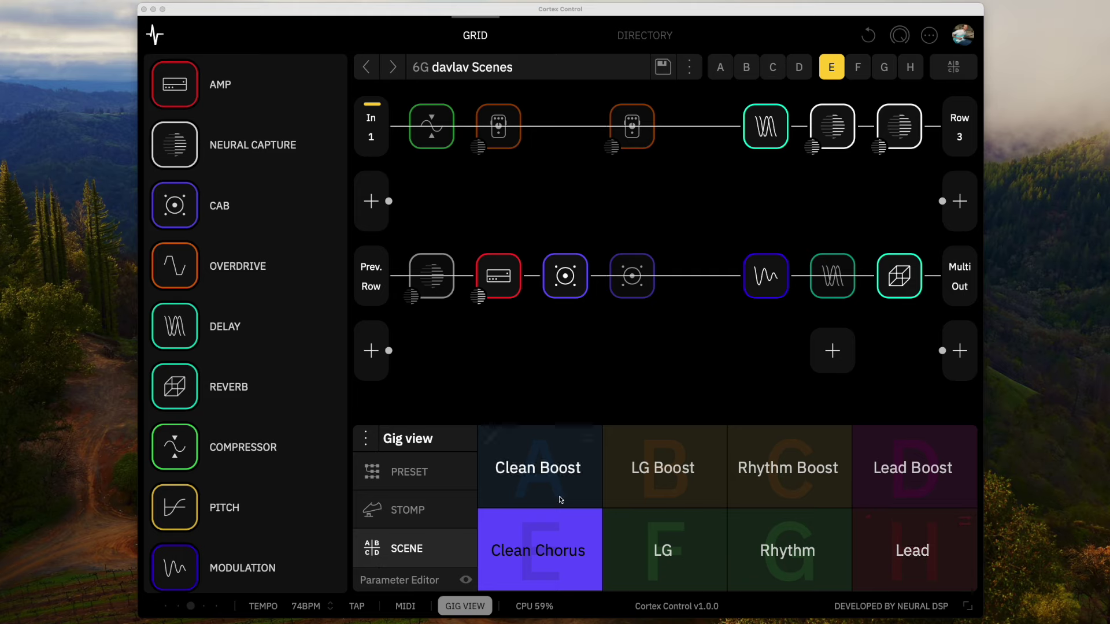
# Switch the preset to scene G, the Rhythm scene
pyautogui.click(783, 532)
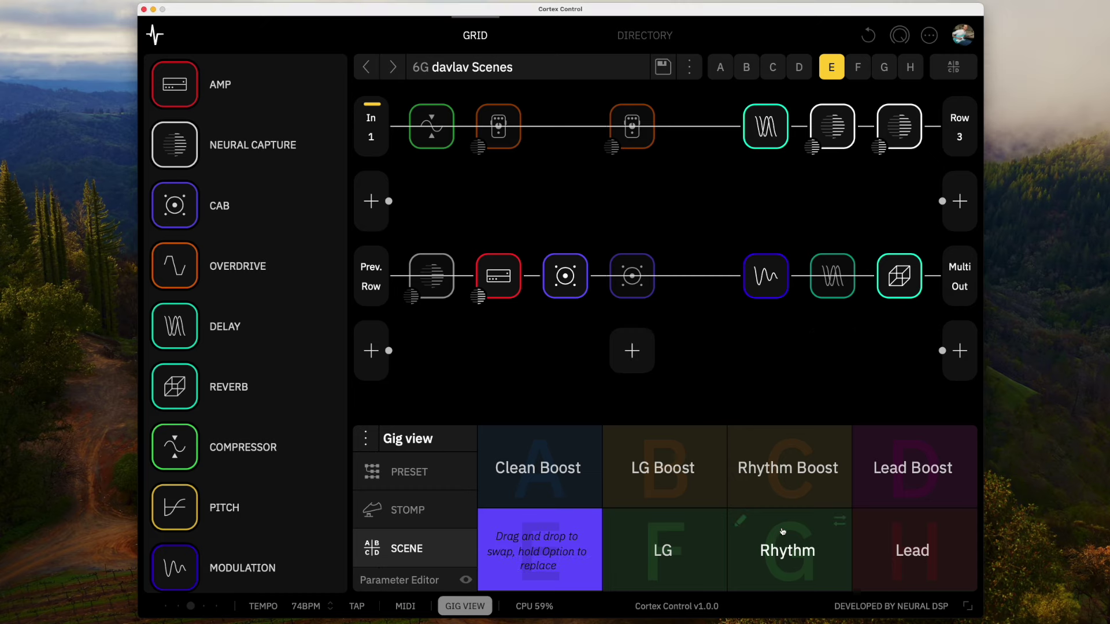
# Inspect the Jack Gain 3 Bright -1 and Brit PA-EL34 6 captures, the cab mics and Tape Delay (ST)
pyautogui.click(436, 284)
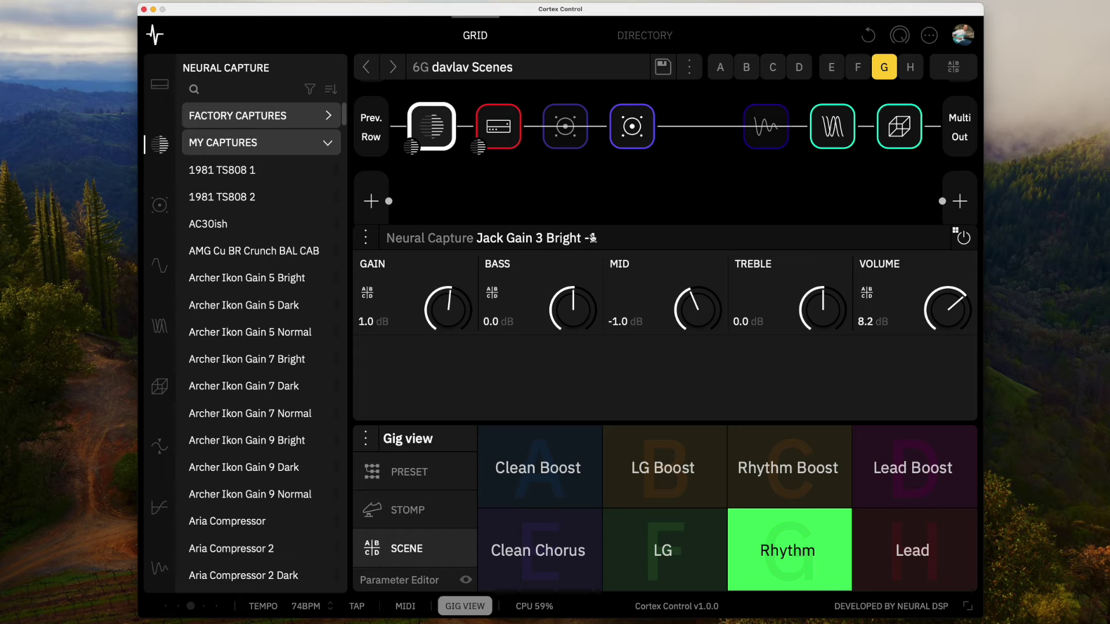
pyautogui.click(502, 130)
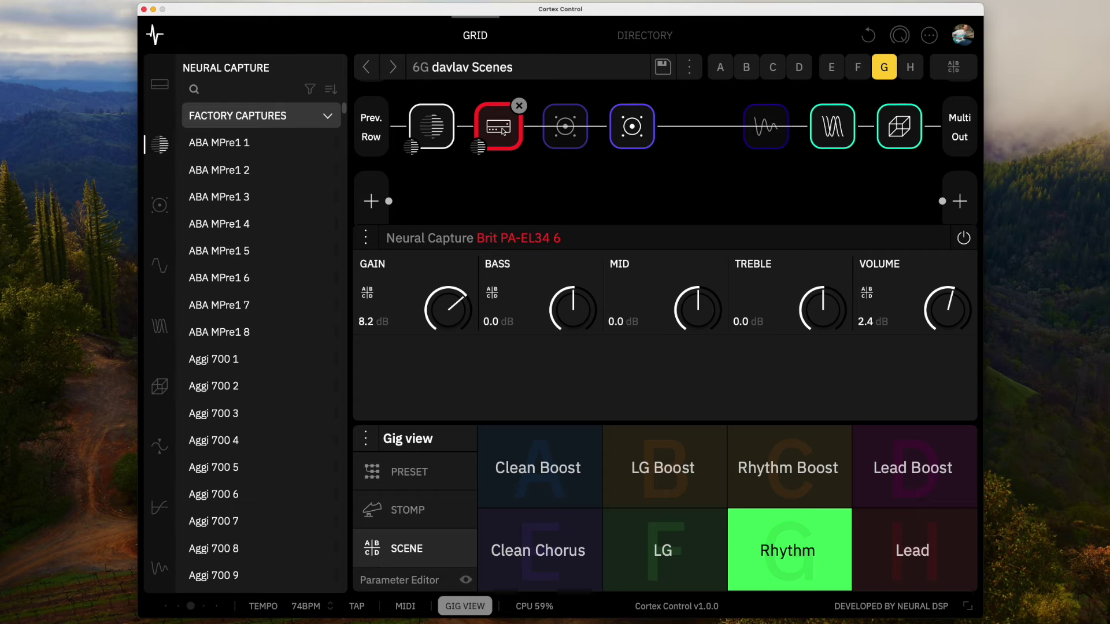
pyautogui.click(632, 130)
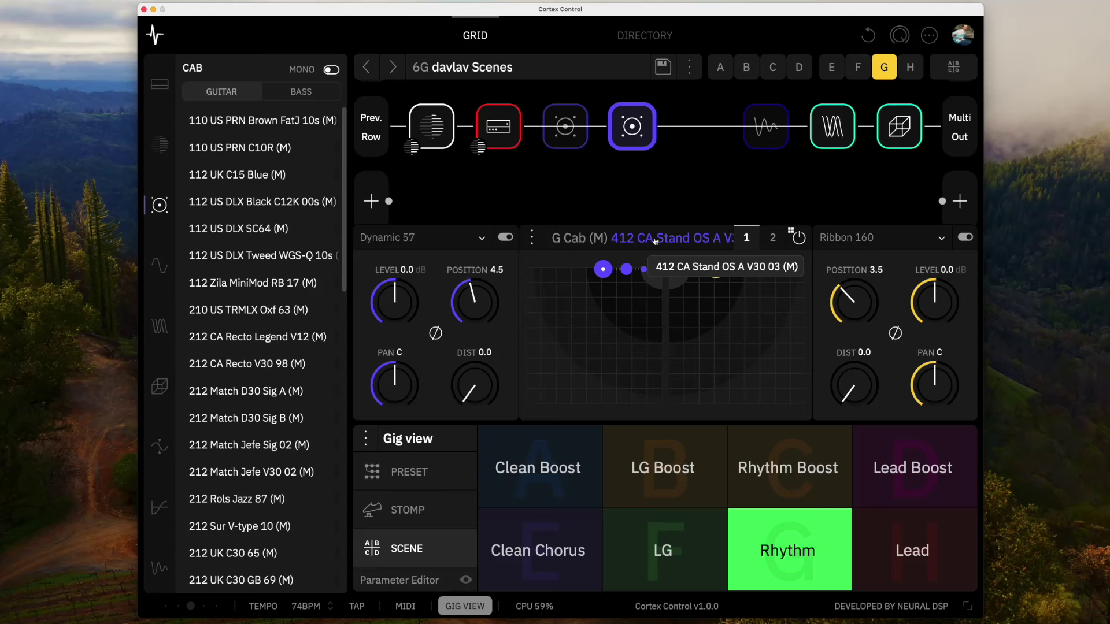
pyautogui.click(830, 132)
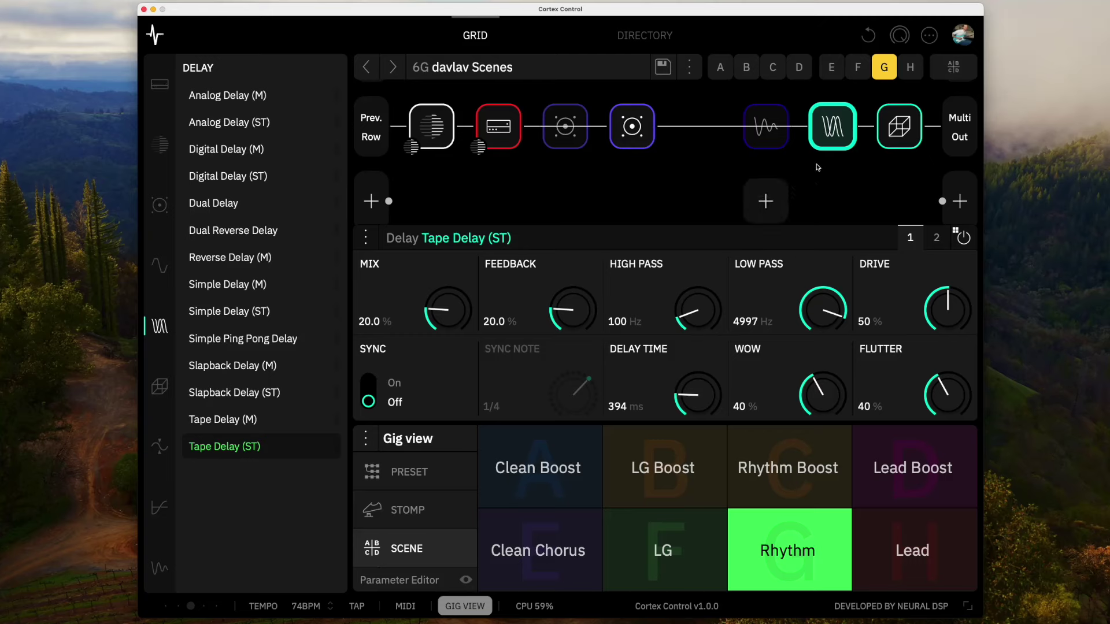
# Open the Plate Lush reverb: 25% mix, 70% decay, 60 ms pre delay, trails on
pyautogui.click(899, 128)
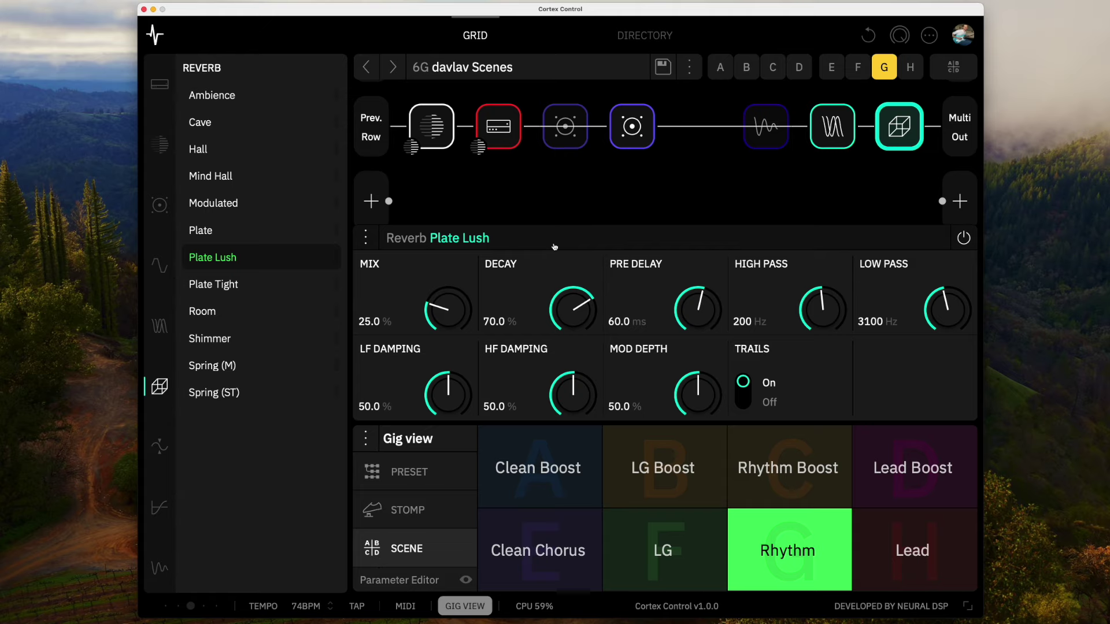
# Switch to Rhythm Boost, open its first-row Archer Ikon Gain 5 Normal capture, then switch to LG
pyautogui.click(772, 449)
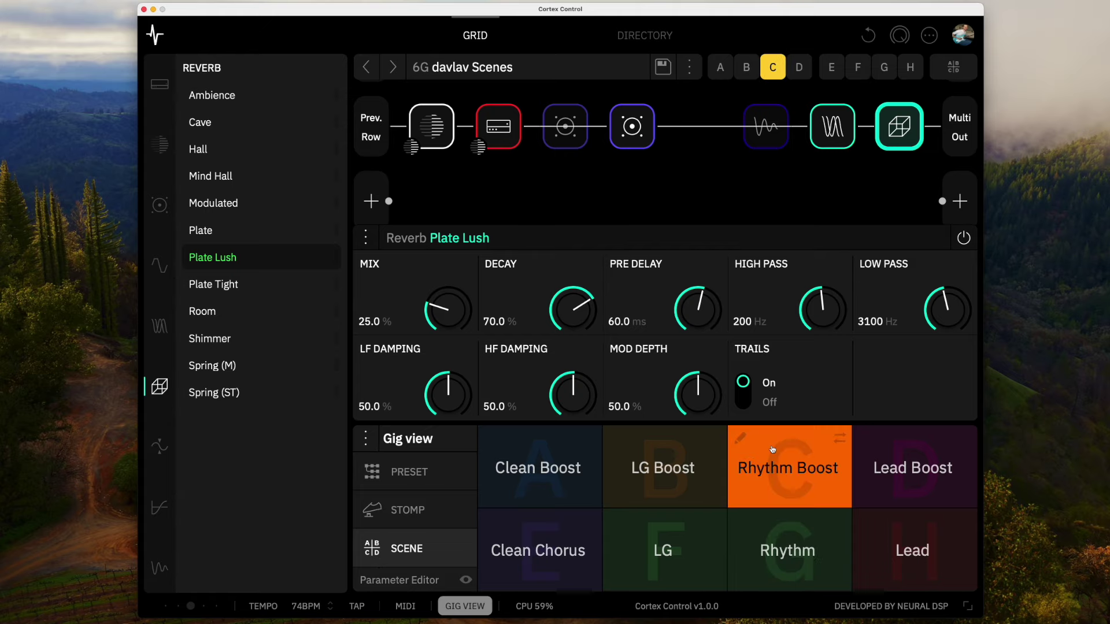
pyautogui.click(711, 218)
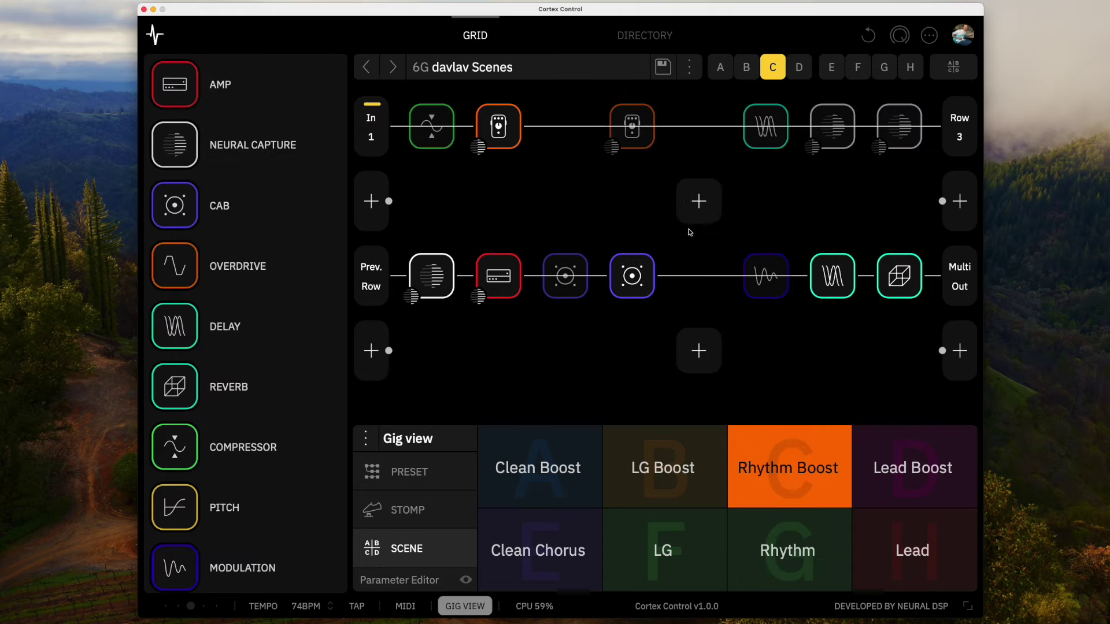
pyautogui.click(493, 121)
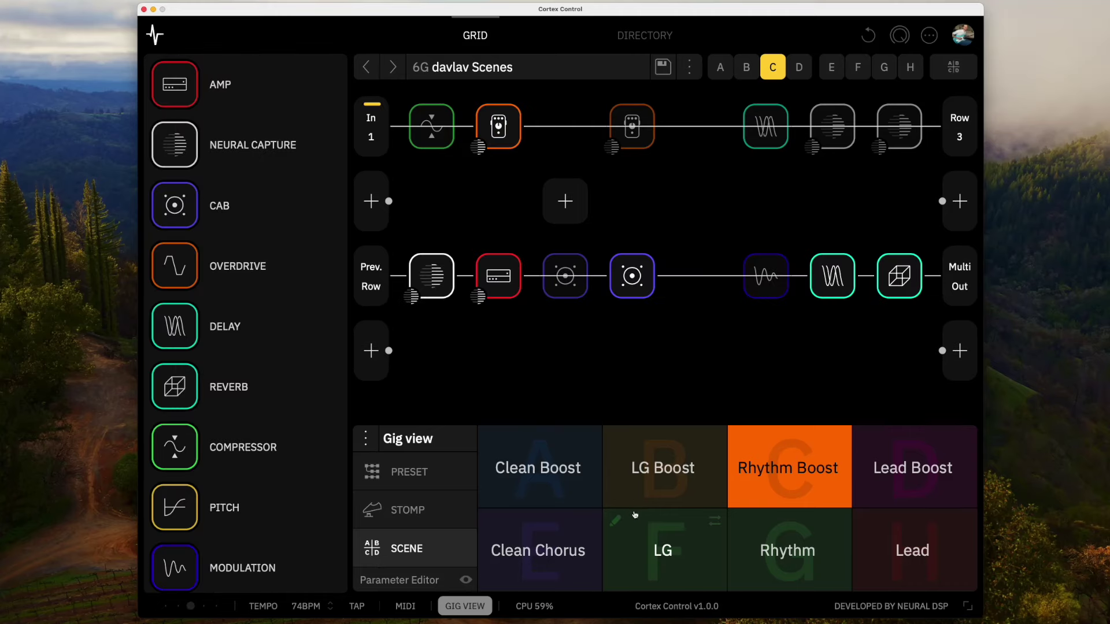
pyautogui.click(629, 522)
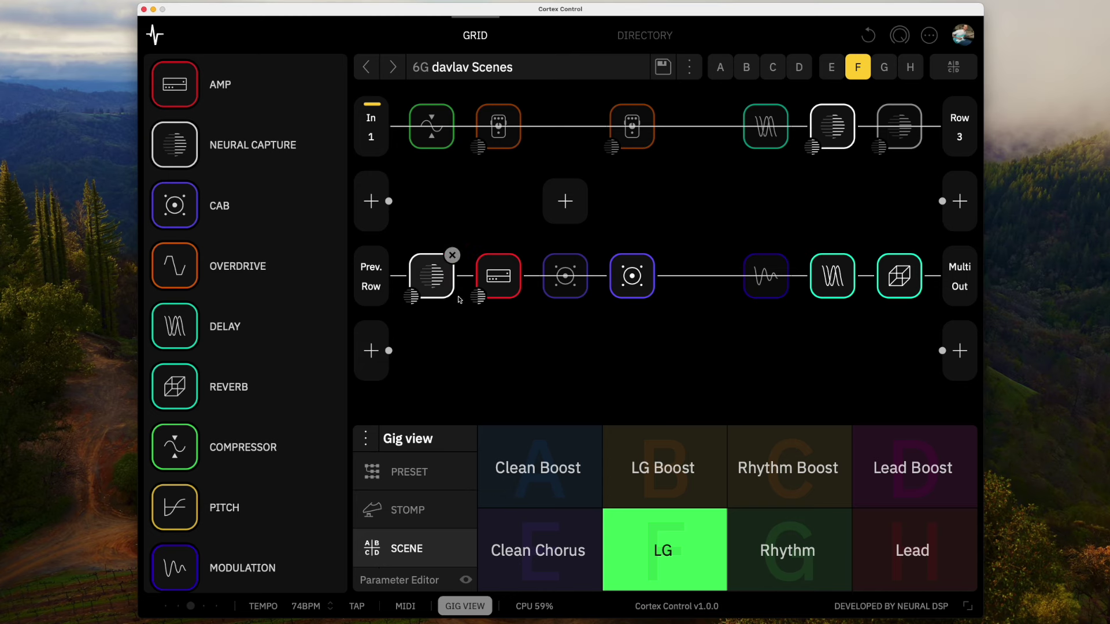
# Check the LG scene's second-row capture, then its top-row Kingsley Page neural capture settings
pyautogui.click(438, 283)
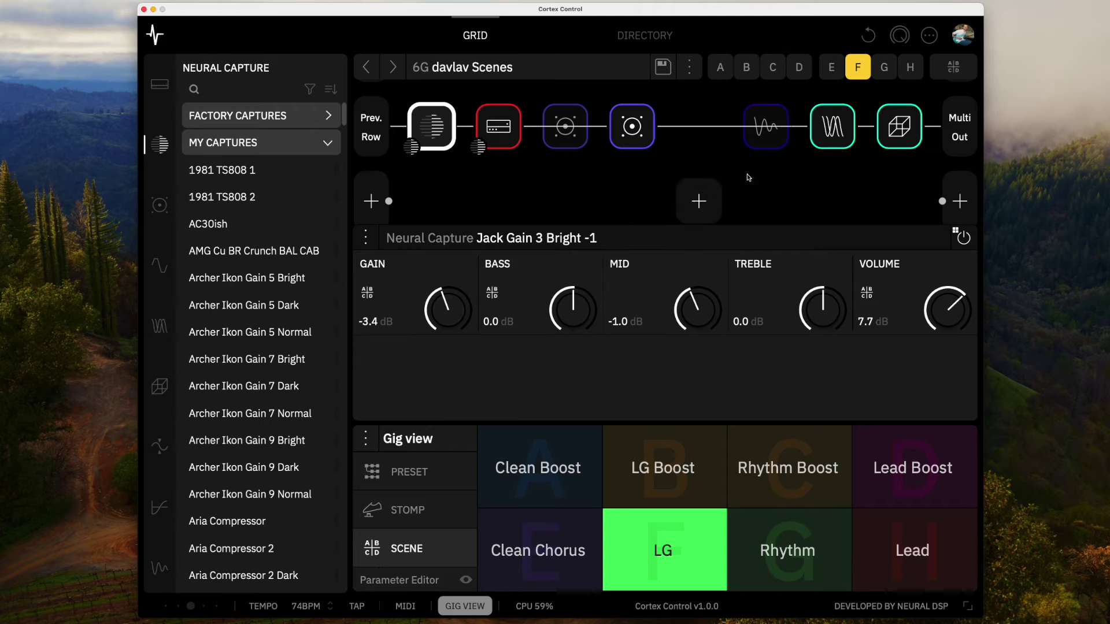
pyautogui.moveTo(848, 145)
pyautogui.click(833, 200)
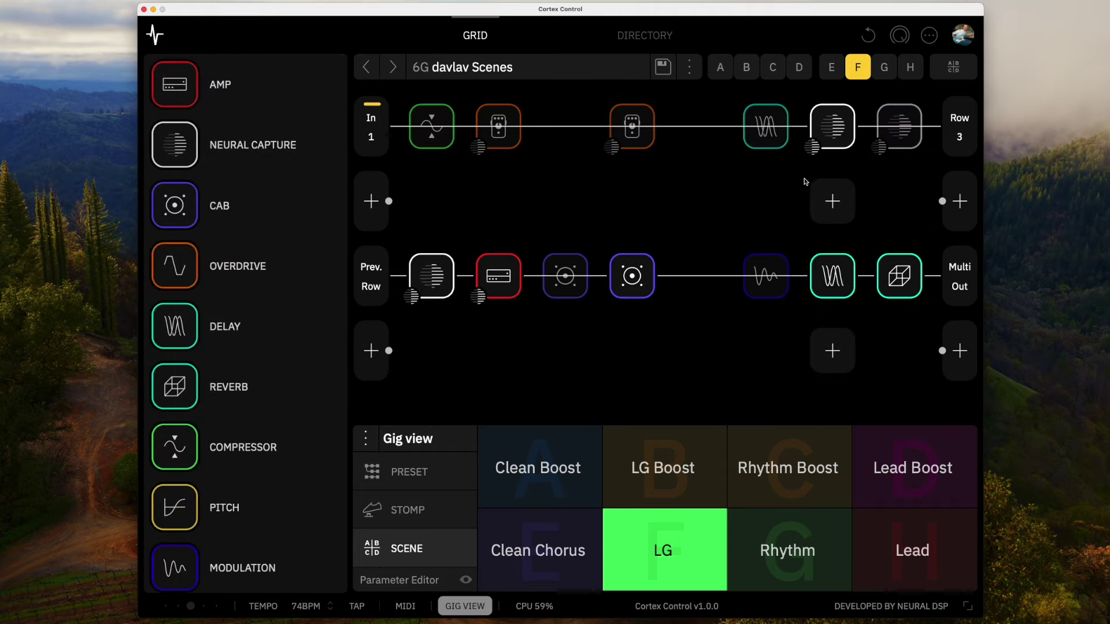
pyautogui.click(837, 134)
pyautogui.moveTo(626, 217)
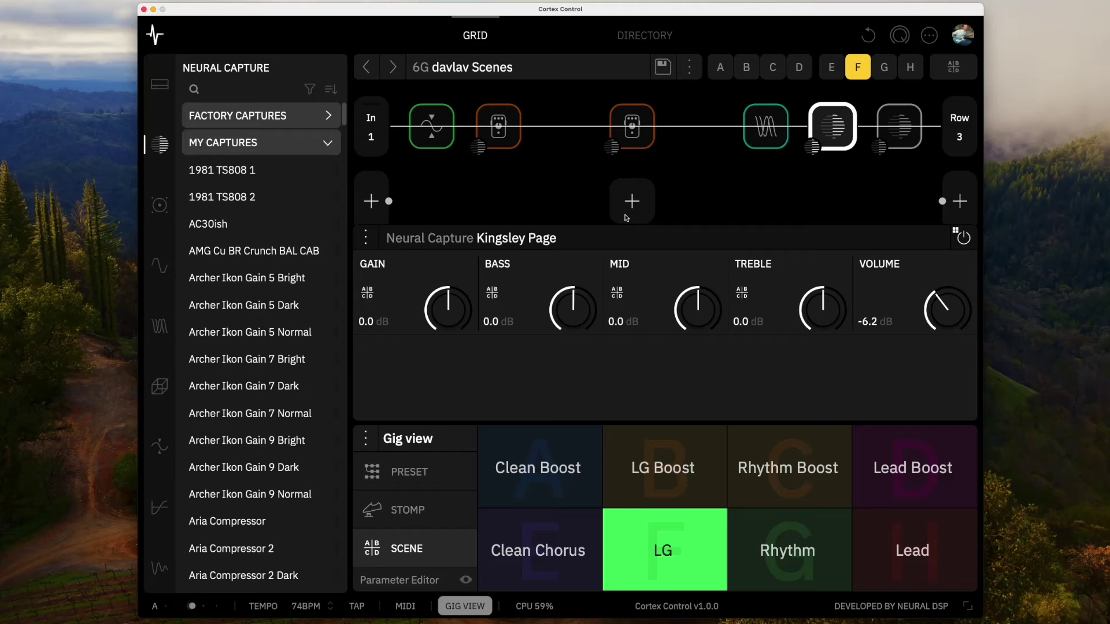
# Switch to LG Boost, view its HRM Gain 2 Mid 5 Top 7 capture, then switch to Lead
pyautogui.click(665, 444)
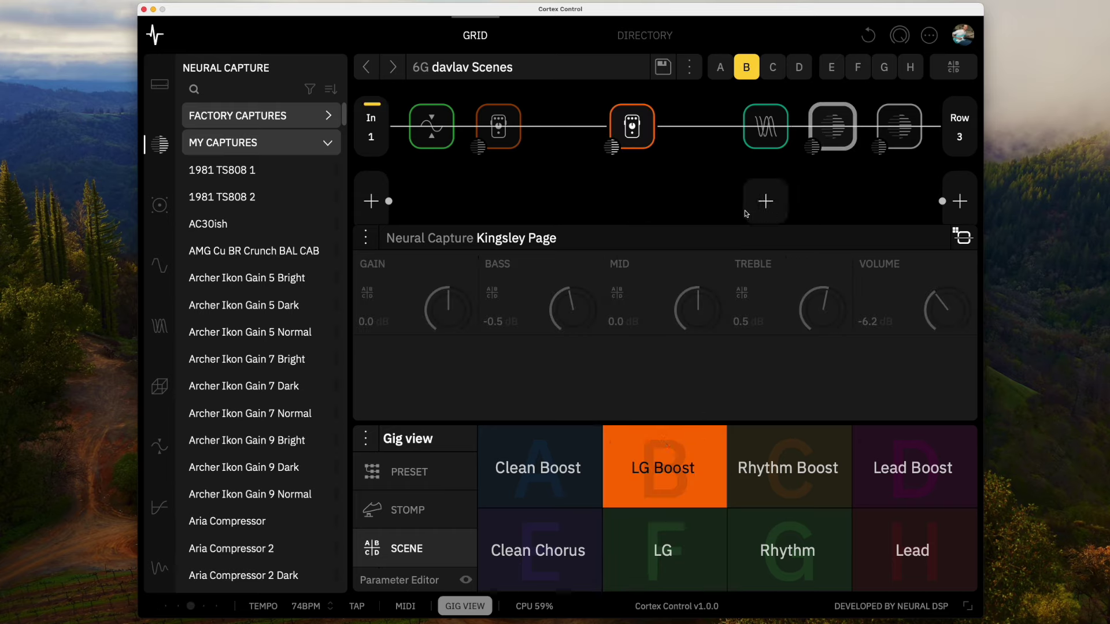
pyautogui.click(637, 136)
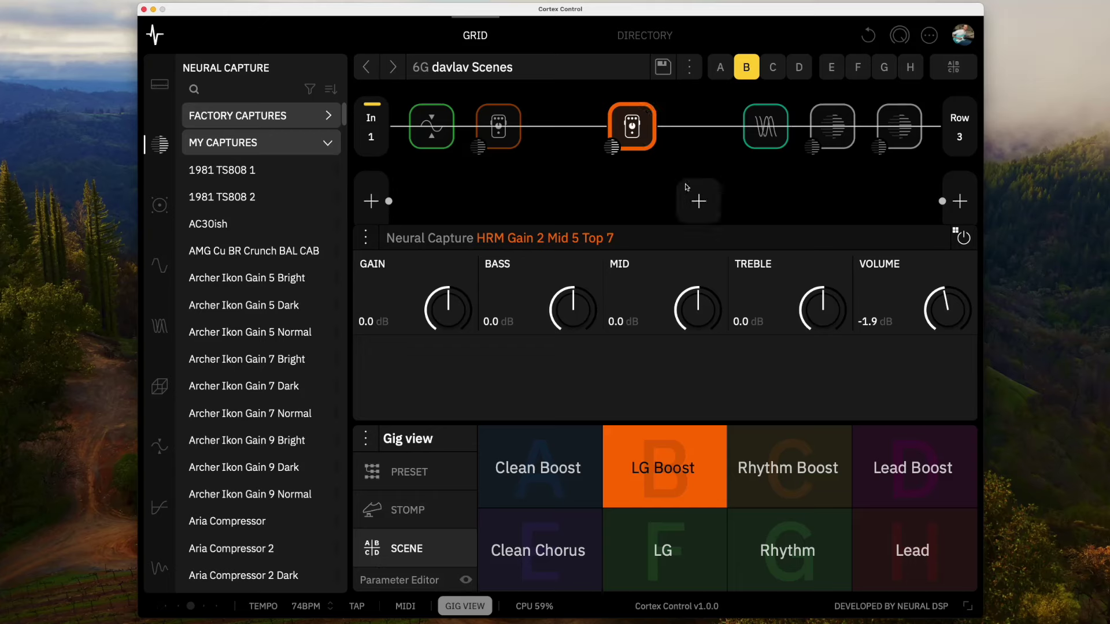
pyautogui.click(887, 534)
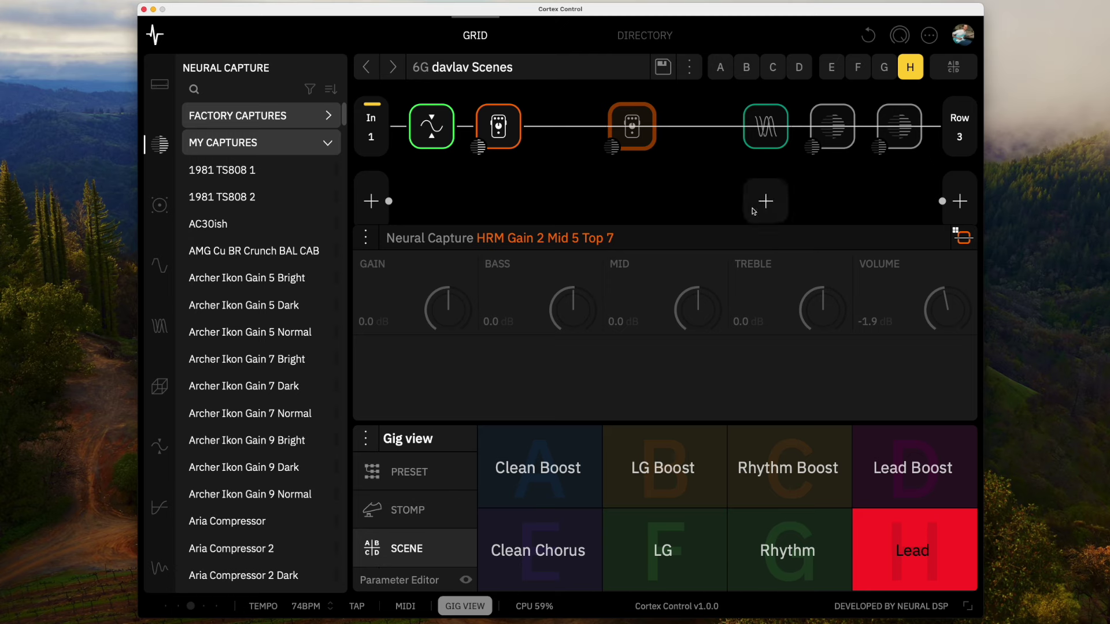
# Review Lead's Jack Gain 3 Bright -1 capture, Jewel compressor and Archer Ikon Gain 5 Normal capture
pyautogui.click(734, 203)
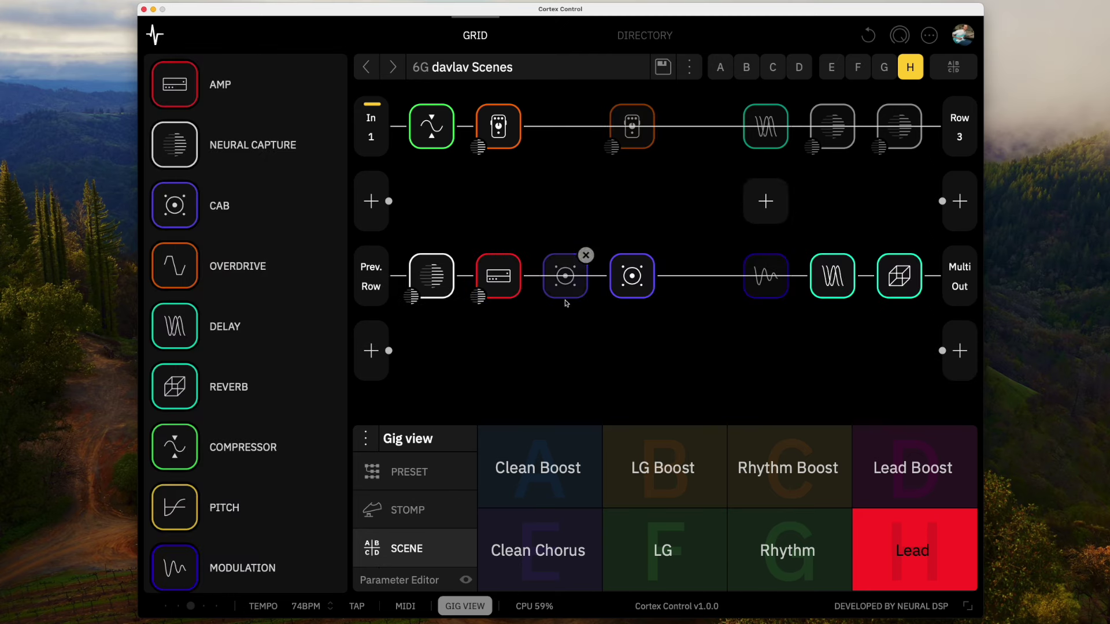
pyautogui.click(423, 278)
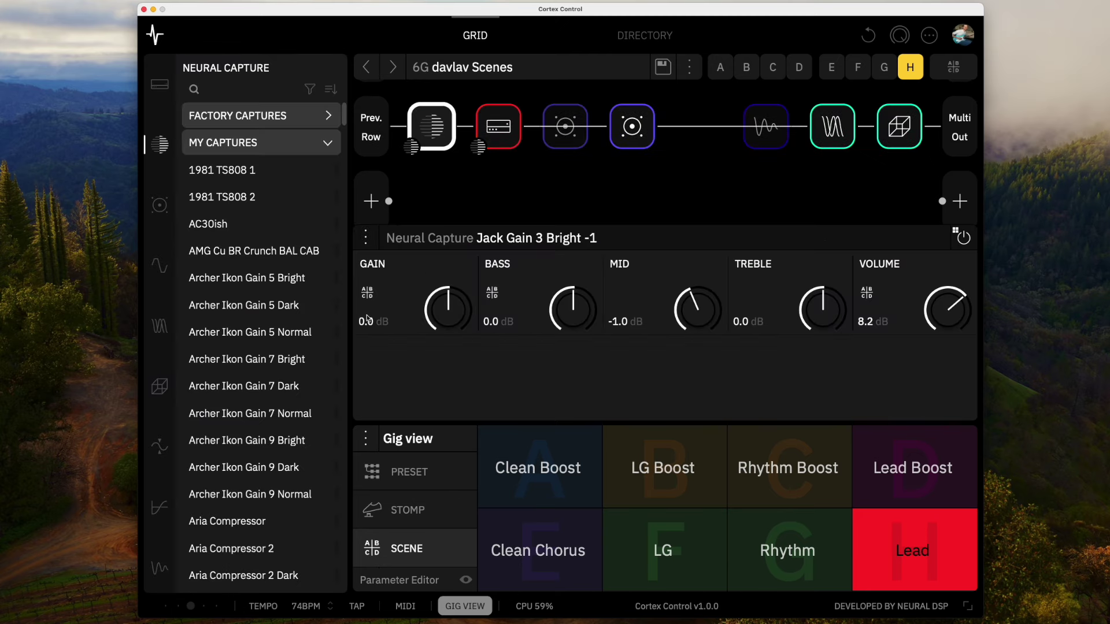
pyautogui.click(577, 202)
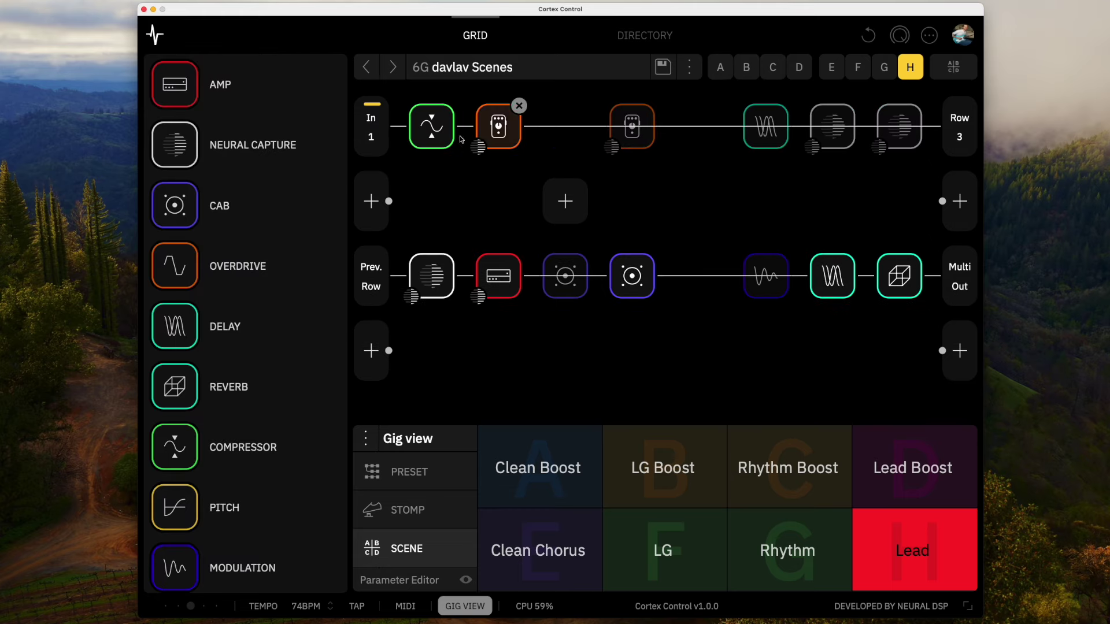
pyautogui.click(436, 125)
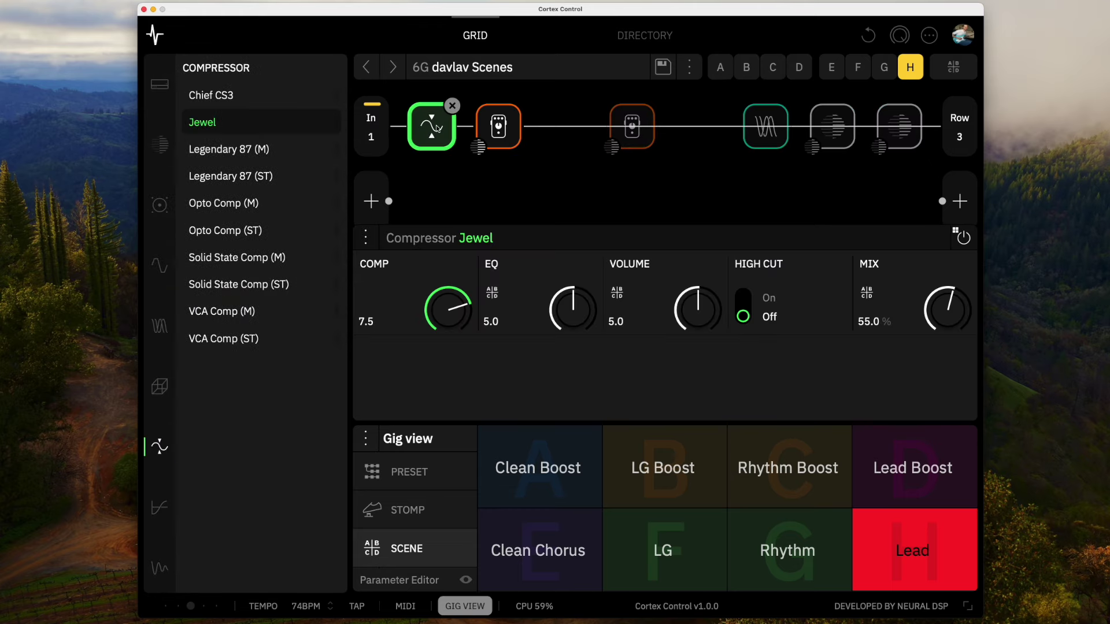
pyautogui.click(498, 138)
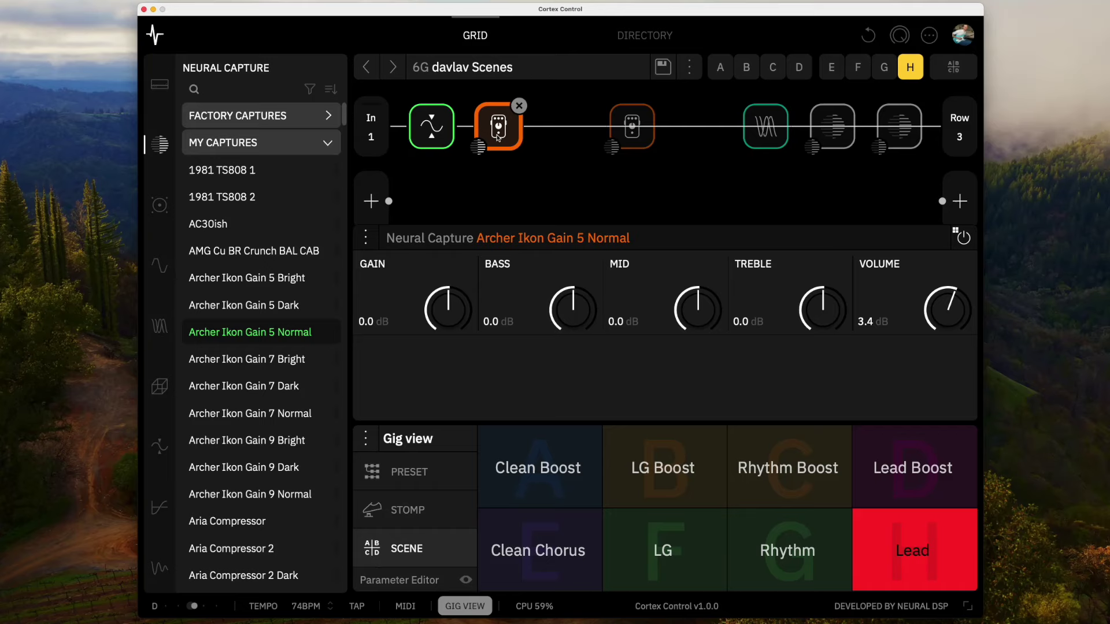
pyautogui.click(889, 441)
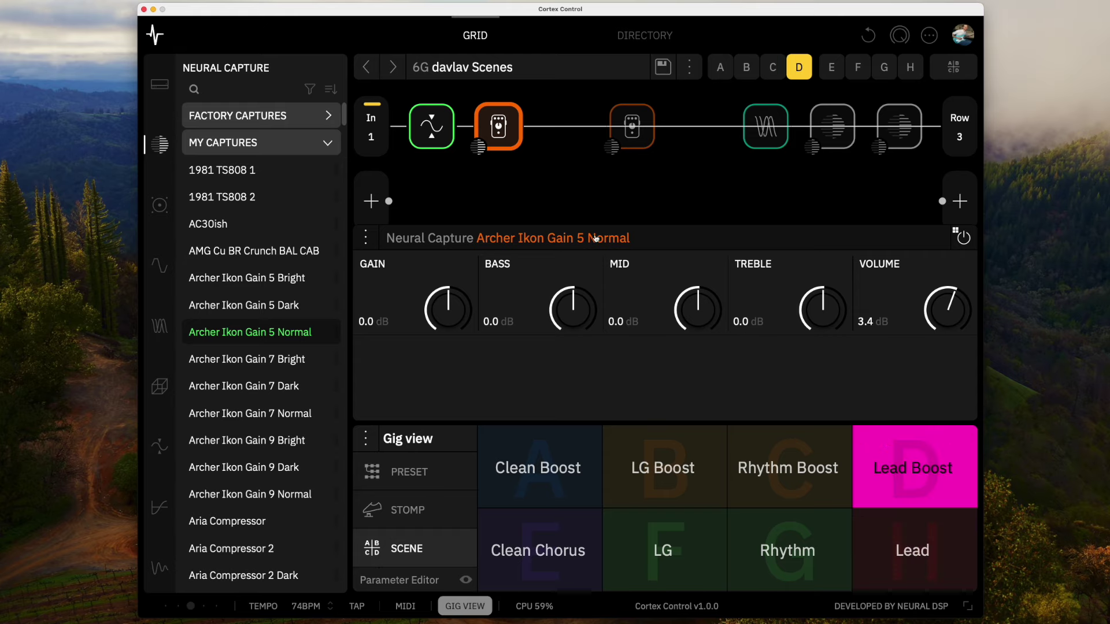
# In Lead Boost, check the Jewel compressor and second-row neural capture, returning to the grid
pyautogui.click(577, 213)
pyautogui.click(437, 136)
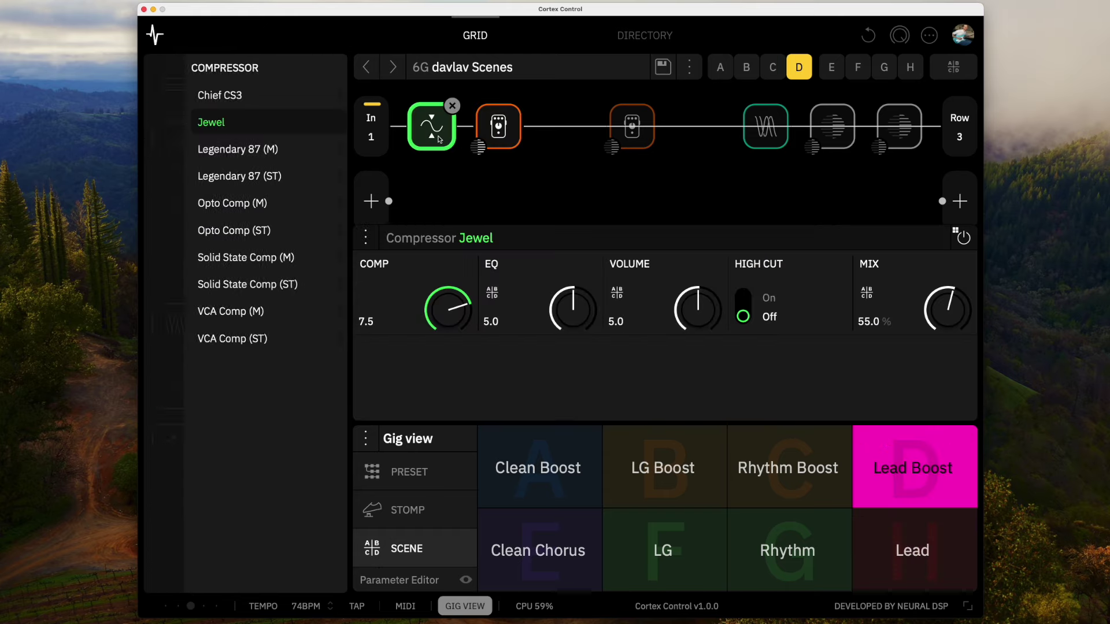
pyautogui.click(581, 196)
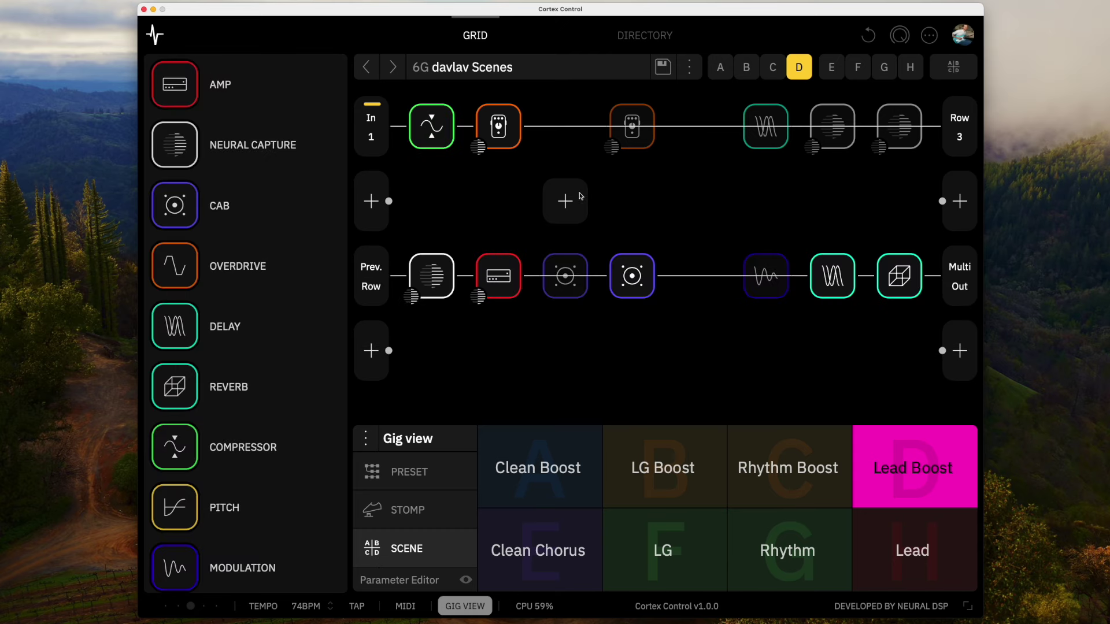
pyautogui.click(432, 273)
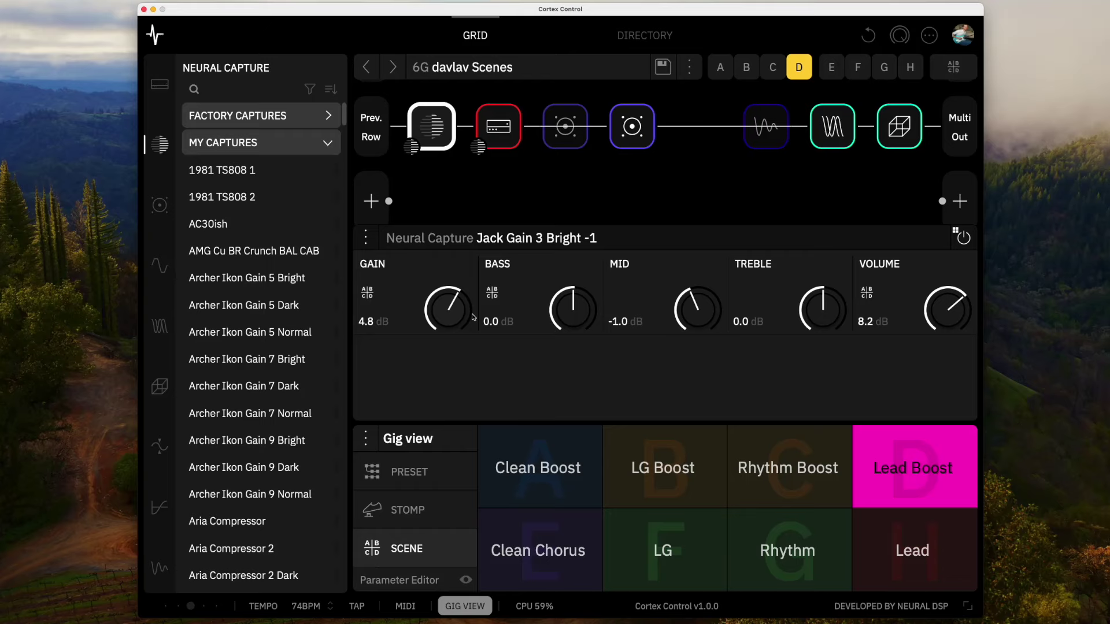
pyautogui.click(673, 201)
# Show the cab's filters and compare Lead (LPF 4000 Hz) with Lead Boost (LPF 6000 Hz)
pyautogui.click(633, 273)
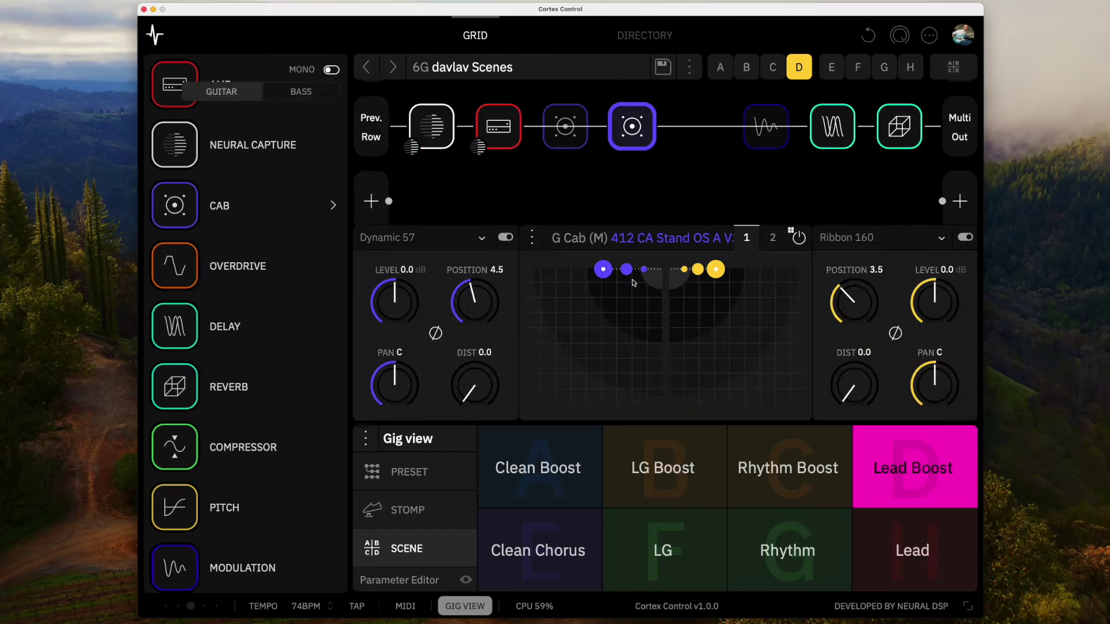
pyautogui.click(772, 238)
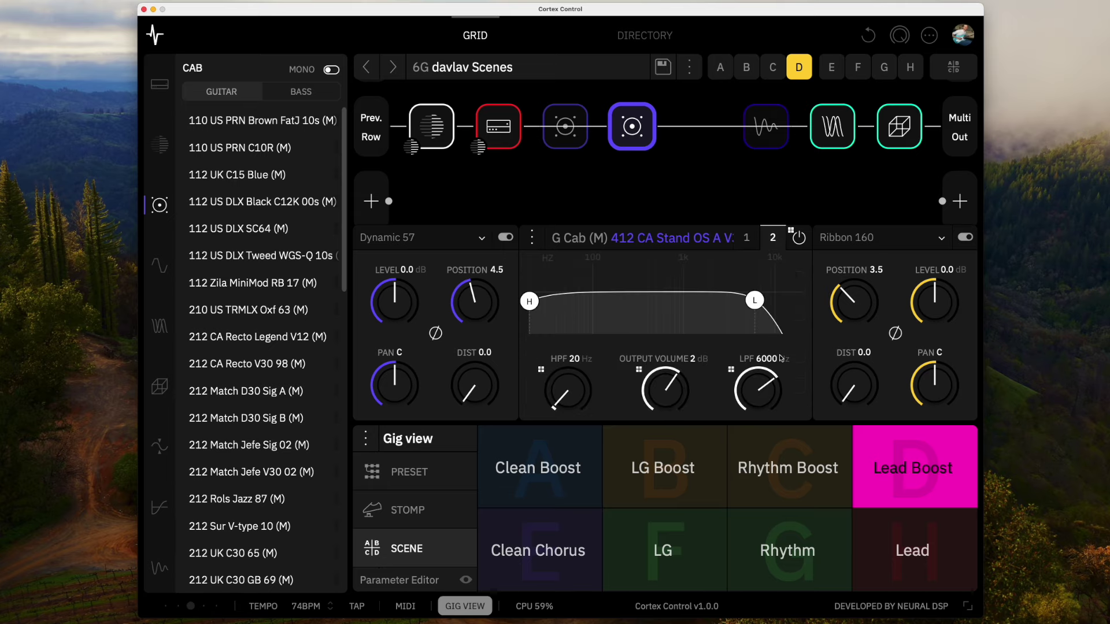
pyautogui.click(895, 540)
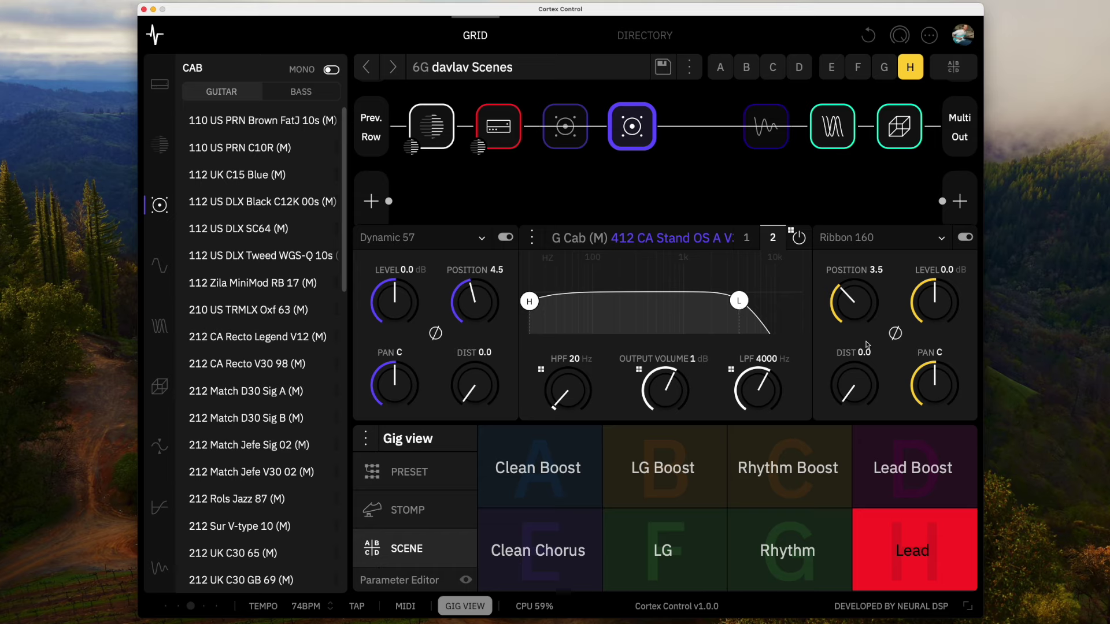
pyautogui.click(931, 451)
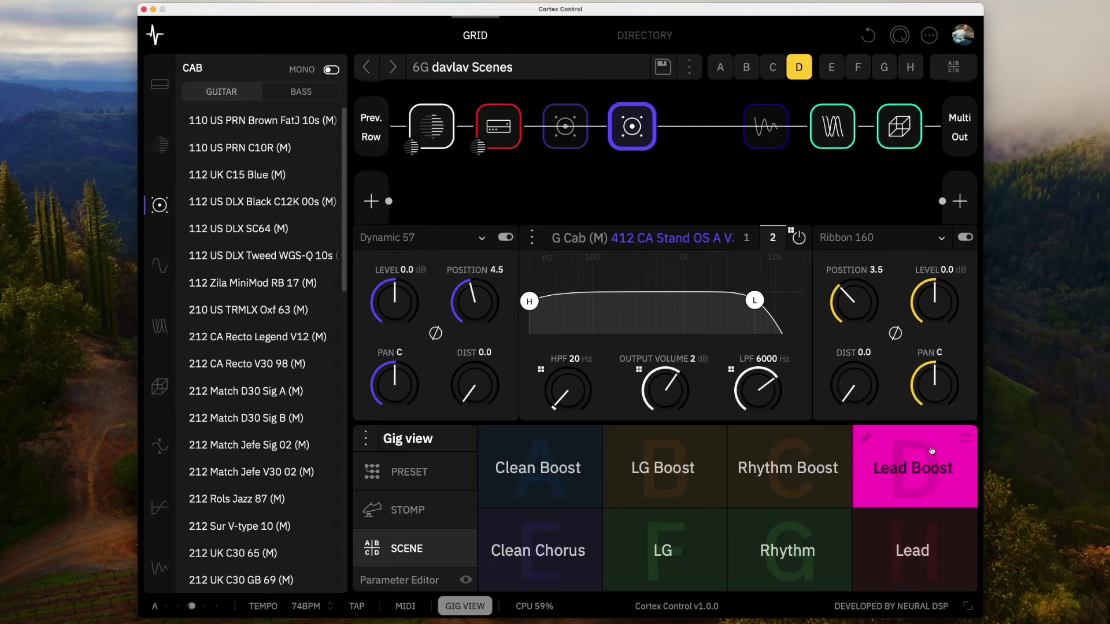
# Switch to scene E, Clean Chorus, and check its amp capture settings
pyautogui.click(932, 451)
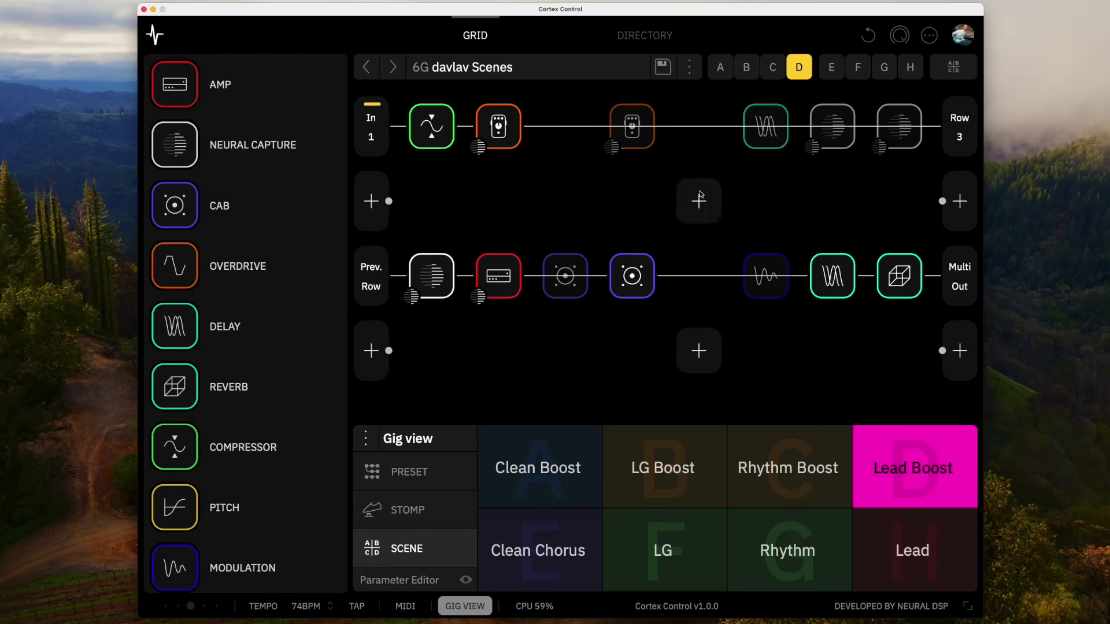
pyautogui.click(541, 524)
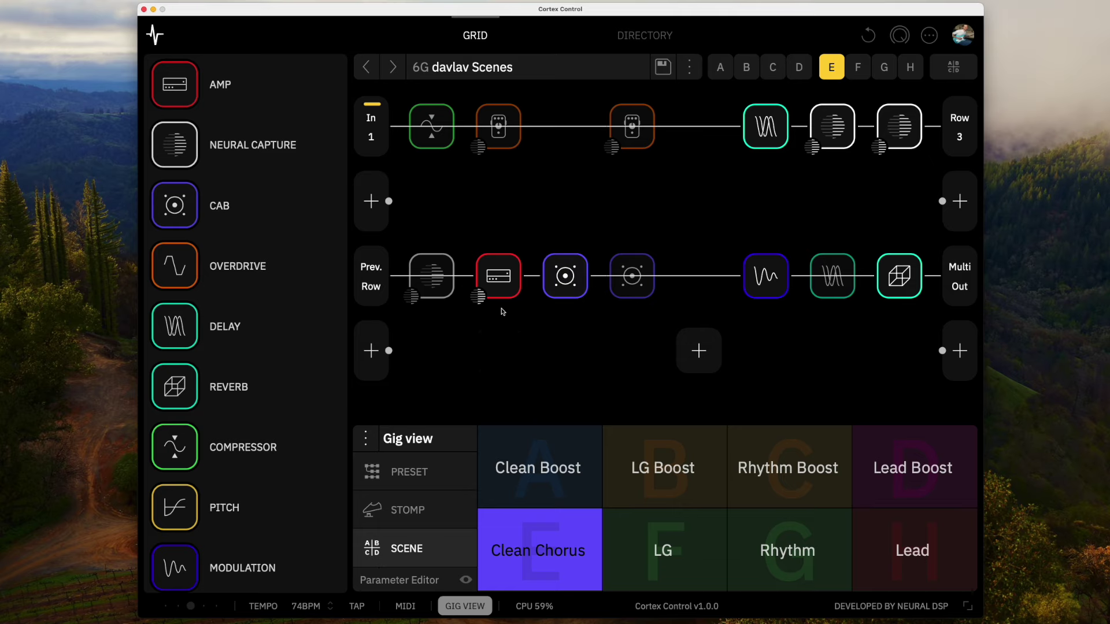
pyautogui.click(497, 286)
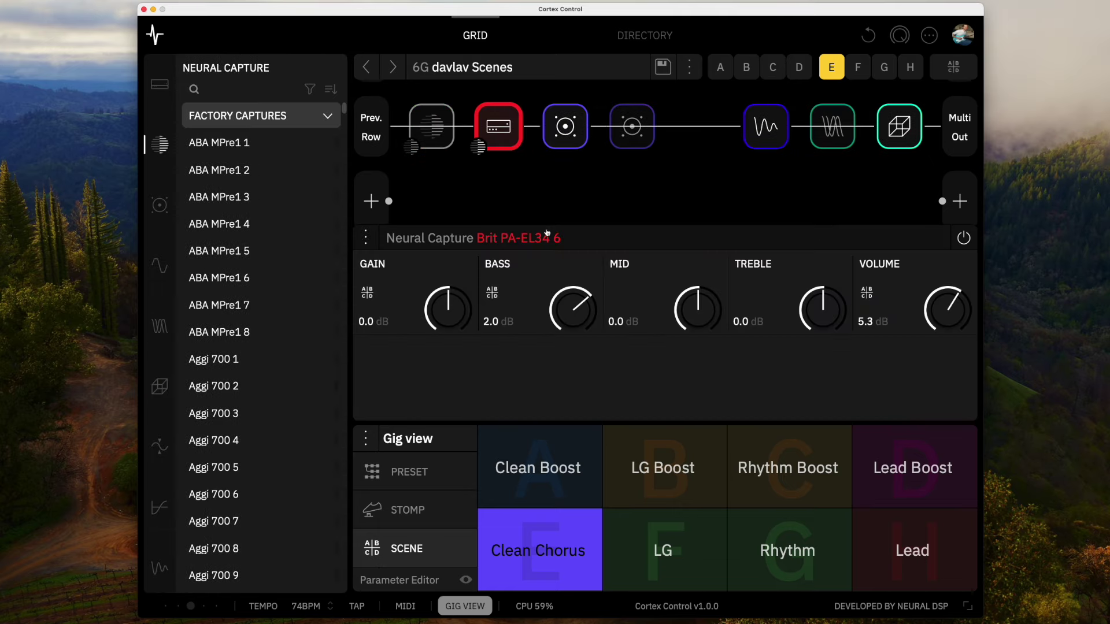
pyautogui.click(556, 213)
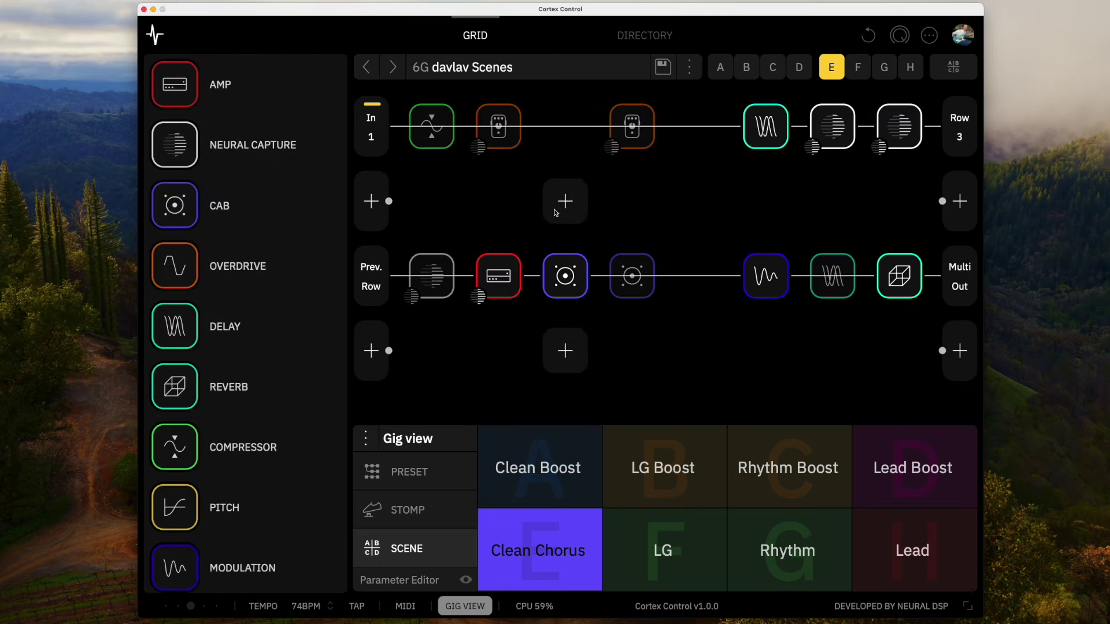
# Compare the upper row's Kingsley Maiden V2 Bright and Kingsley Page captures
pyautogui.click(895, 135)
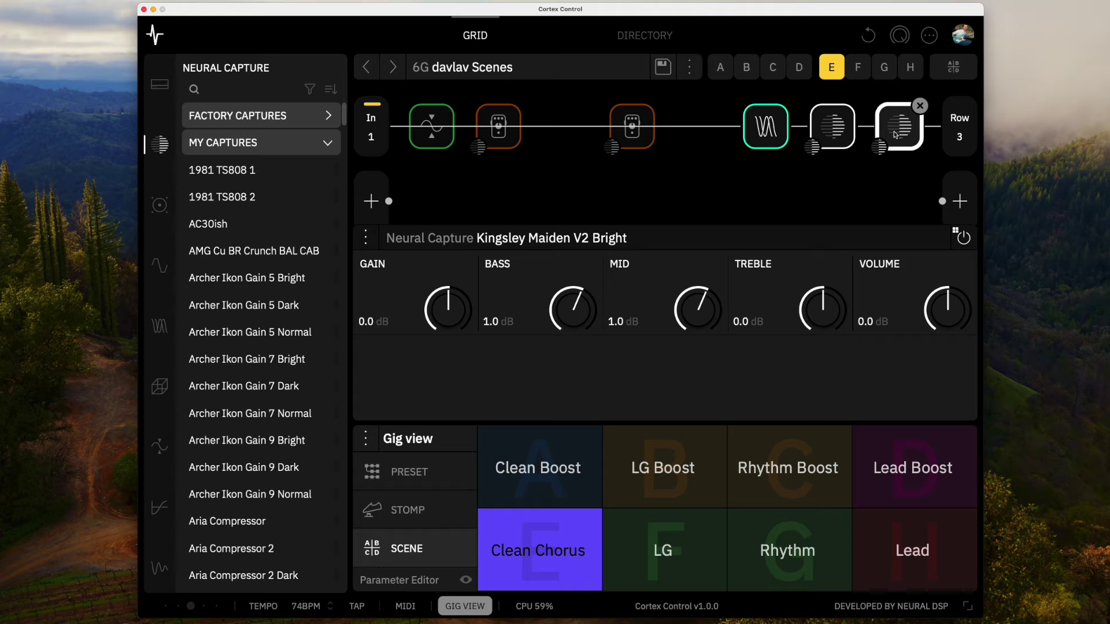
pyautogui.click(841, 125)
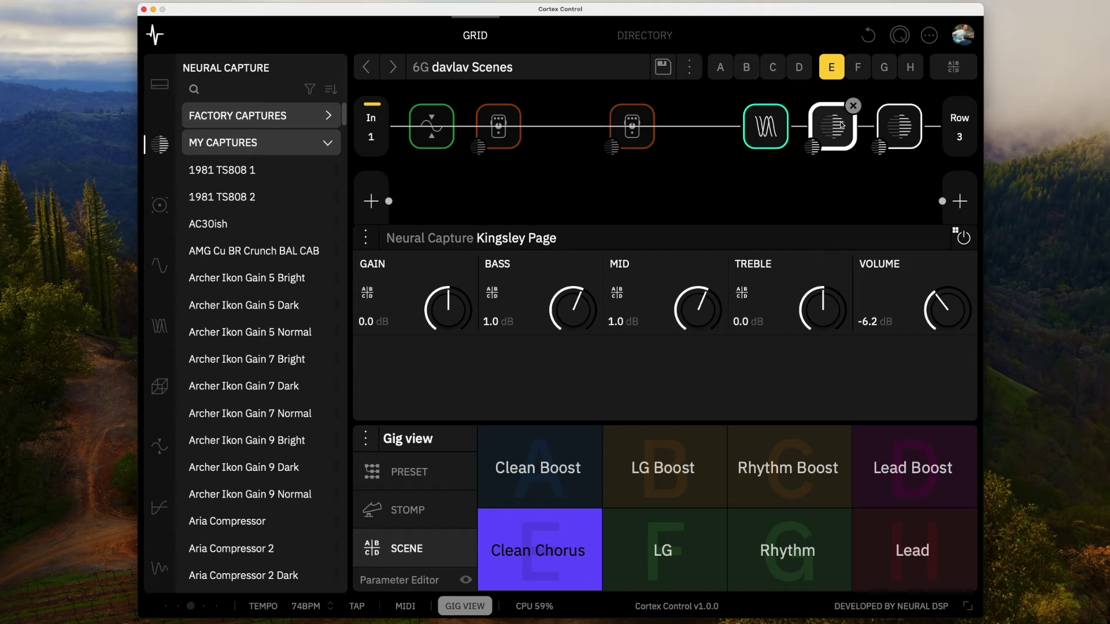
pyautogui.click(902, 137)
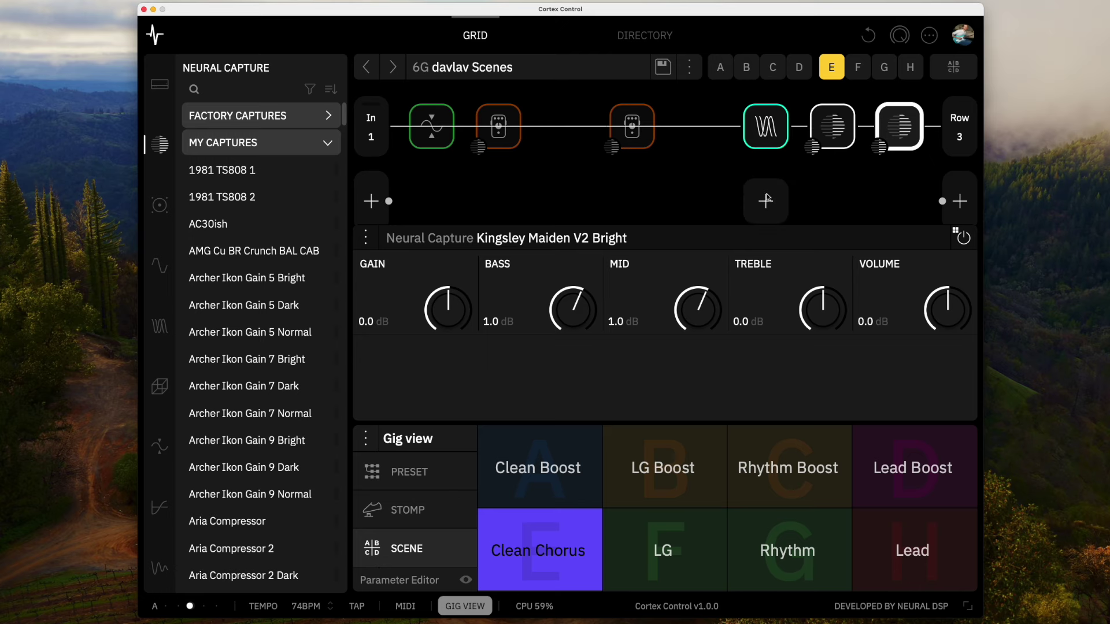
pyautogui.click(767, 201)
# Show the Dual Chorus modulation settings, then open the 412 Watt S4123 (M) cab block
pyautogui.click(760, 287)
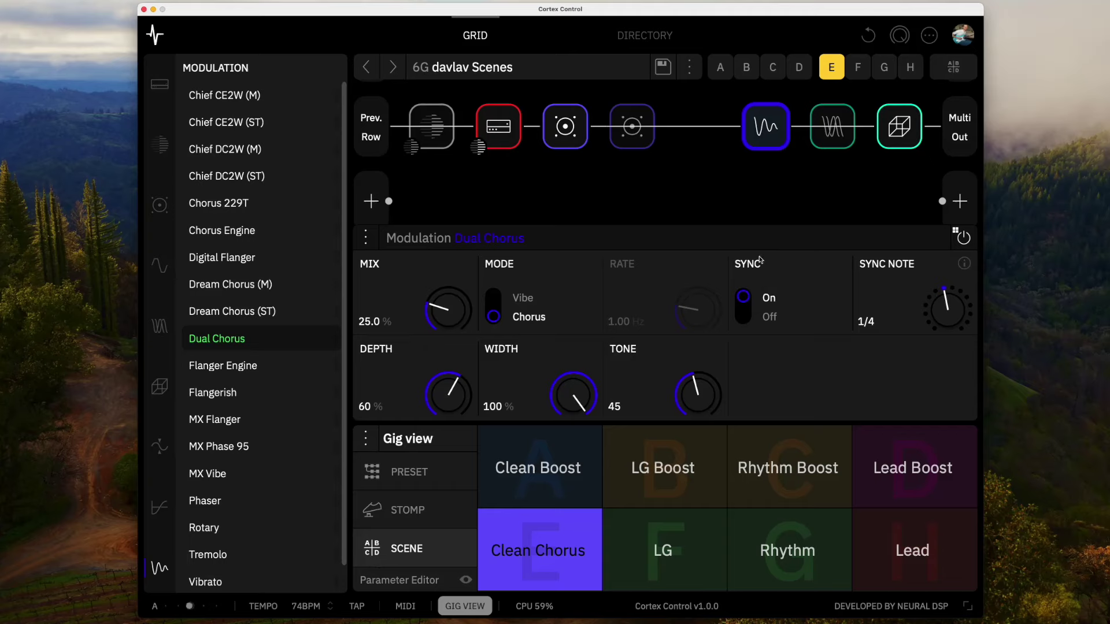
pyautogui.click(566, 136)
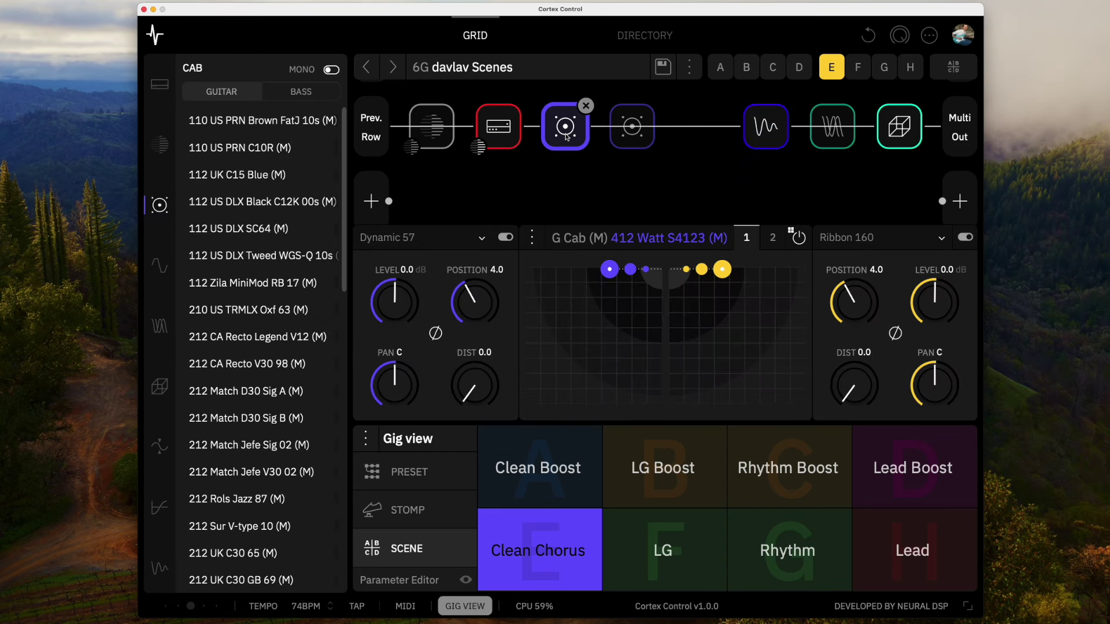
# Check that the 412 Watt S4123 cab's filters are off, then open the upper-row Analog Delay (ST)
pyautogui.click(640, 241)
pyautogui.click(625, 410)
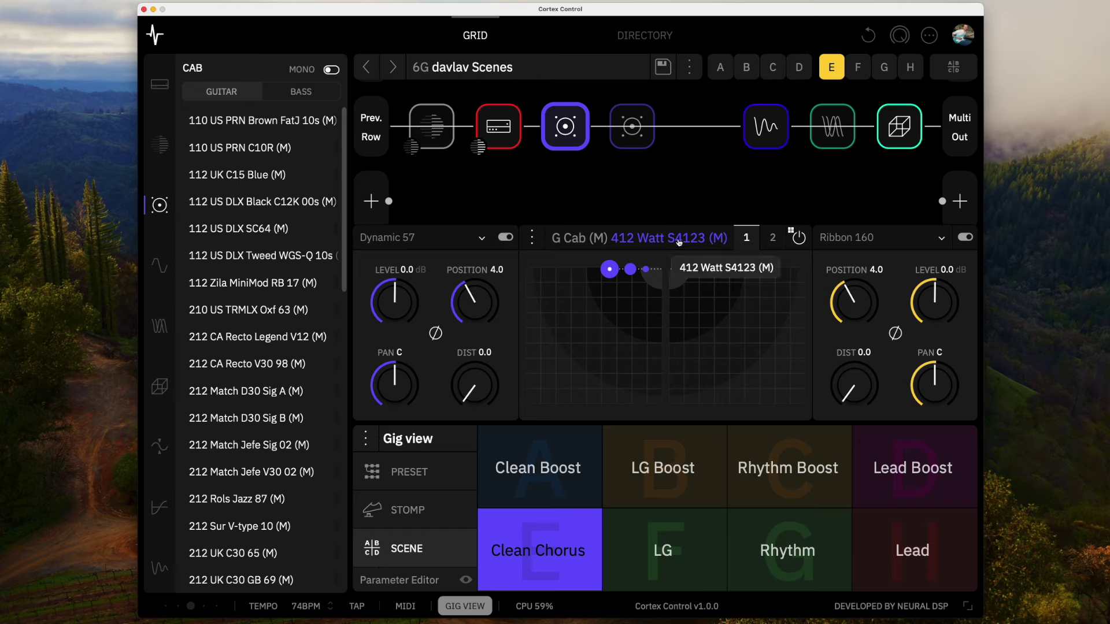
pyautogui.click(772, 238)
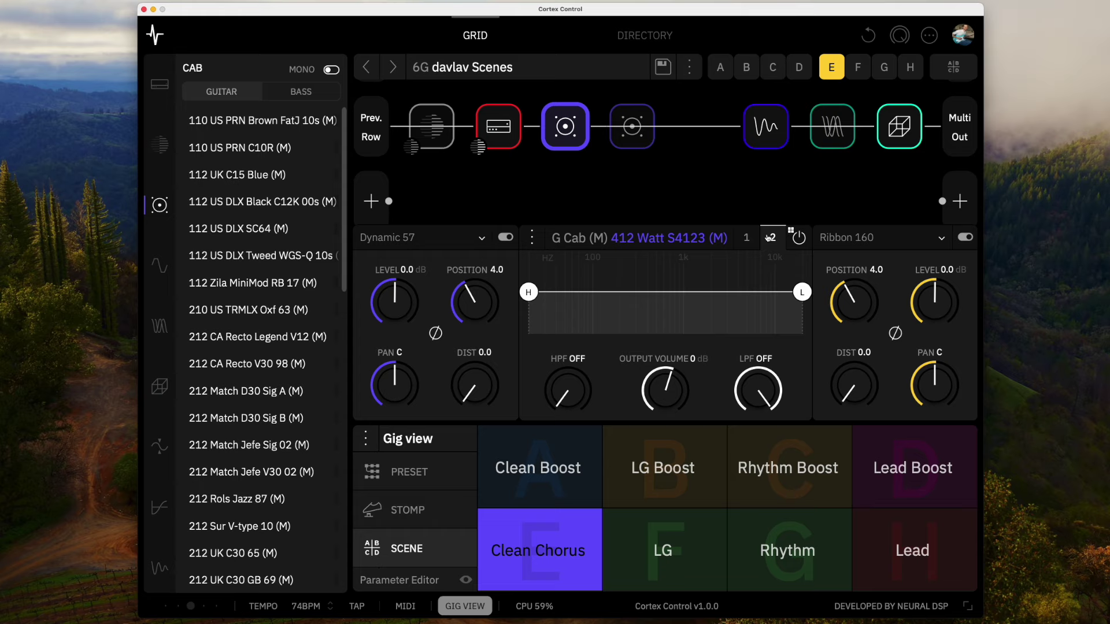
pyautogui.moveTo(698, 204)
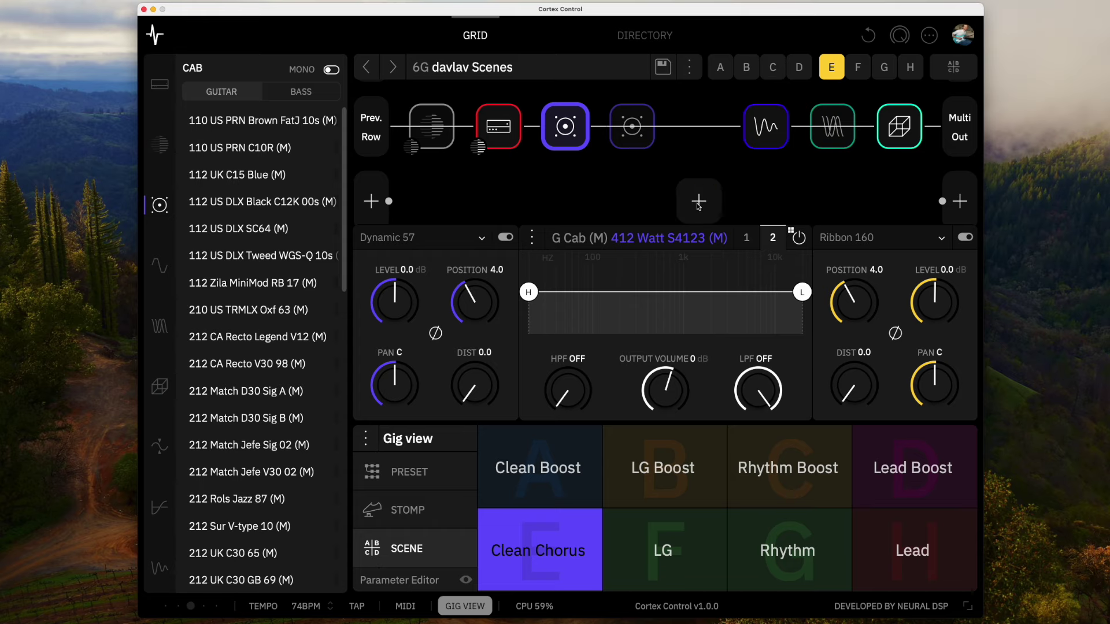
pyautogui.click(698, 203)
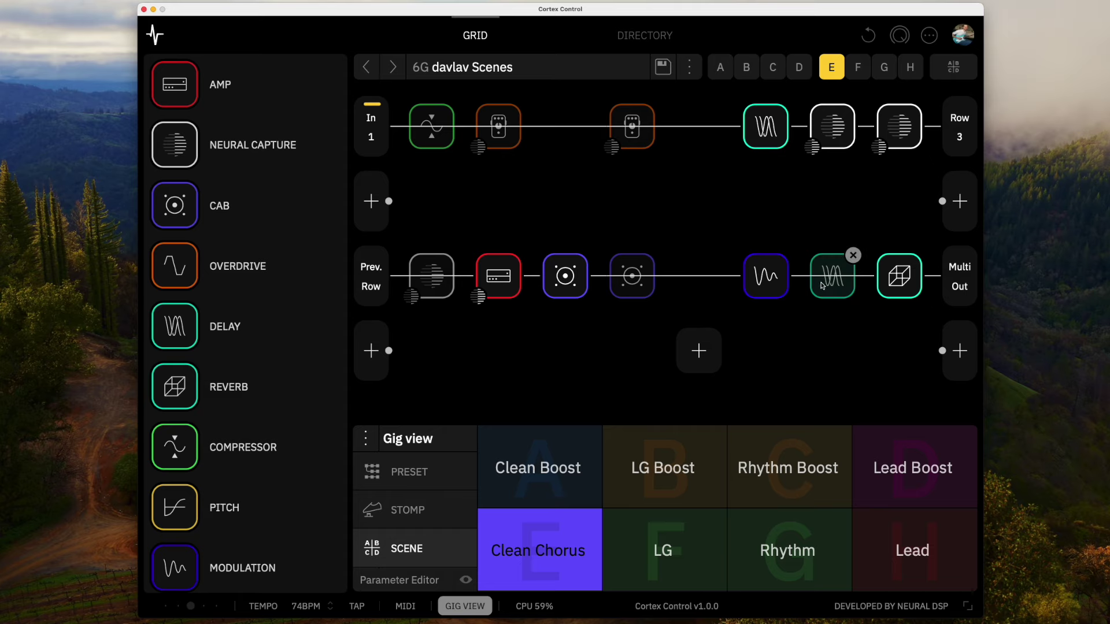
pyautogui.click(769, 140)
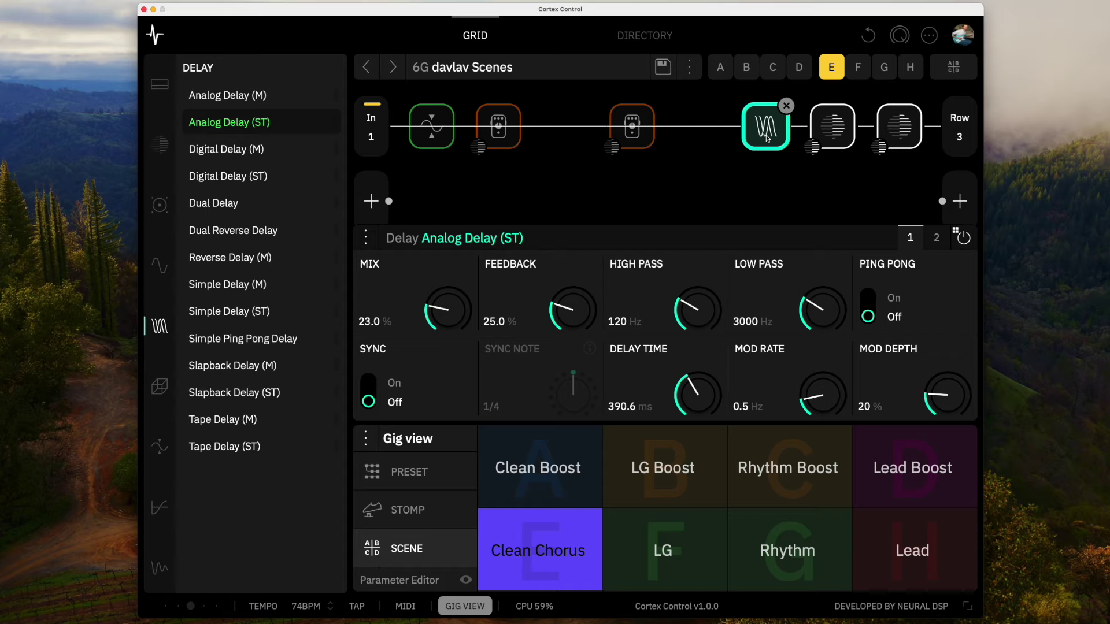
# Close the Analog Delay (ST) settings, leaving the full block grid visible
pyautogui.moveTo(729, 194)
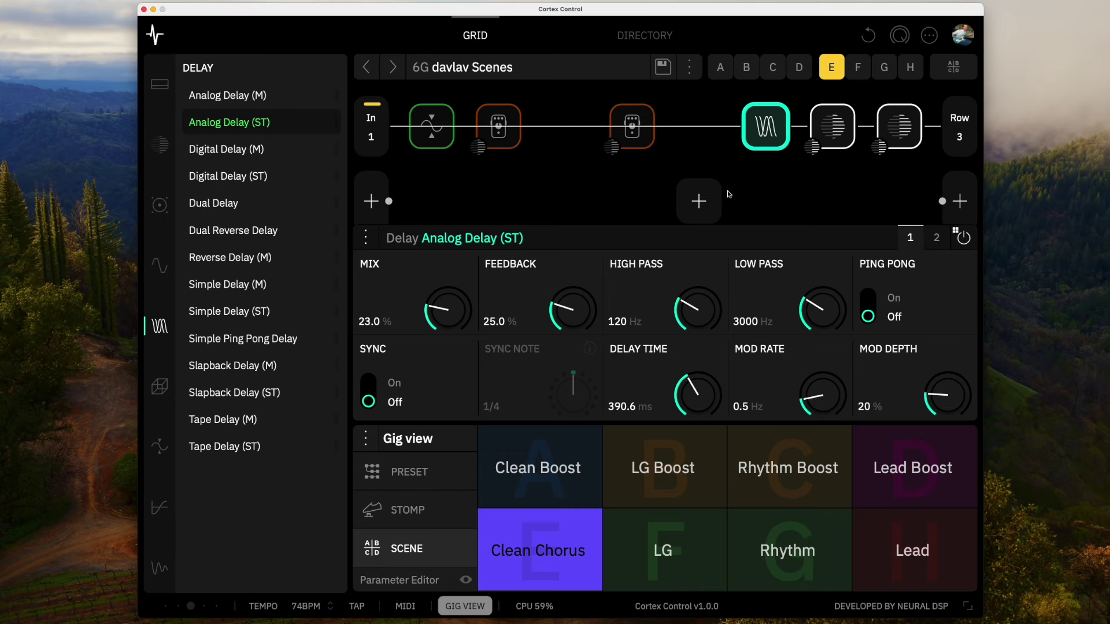
pyautogui.click(729, 195)
# Switch to scene A Clean Boost and show its Jewel compressor: comp 7.5, 35% mix
pyautogui.click(555, 452)
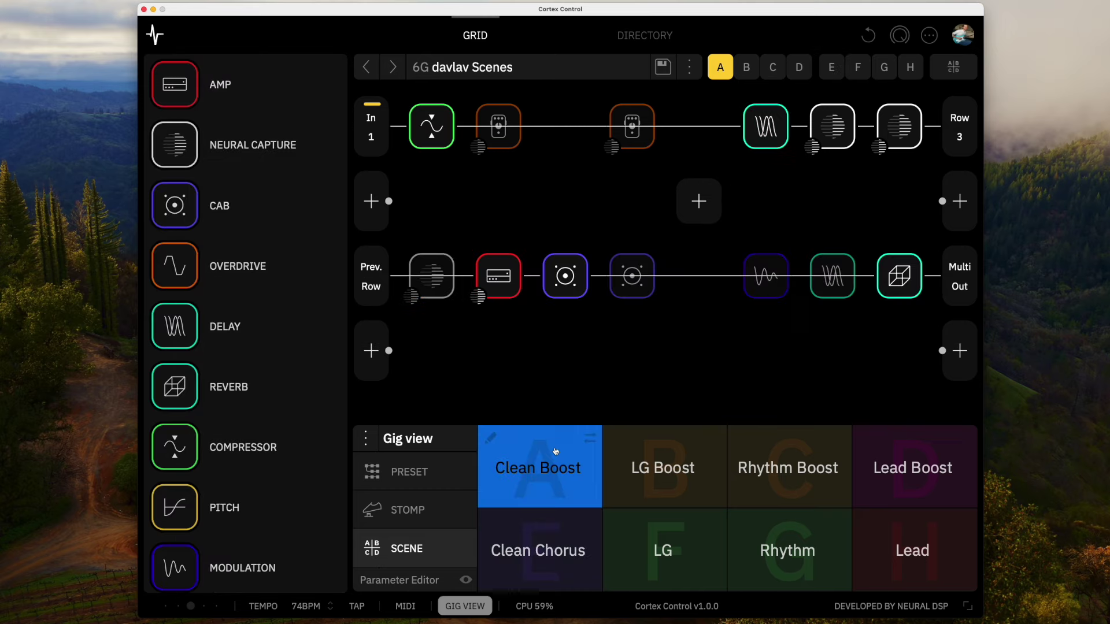
pyautogui.moveTo(567, 265)
pyautogui.moveTo(441, 148)
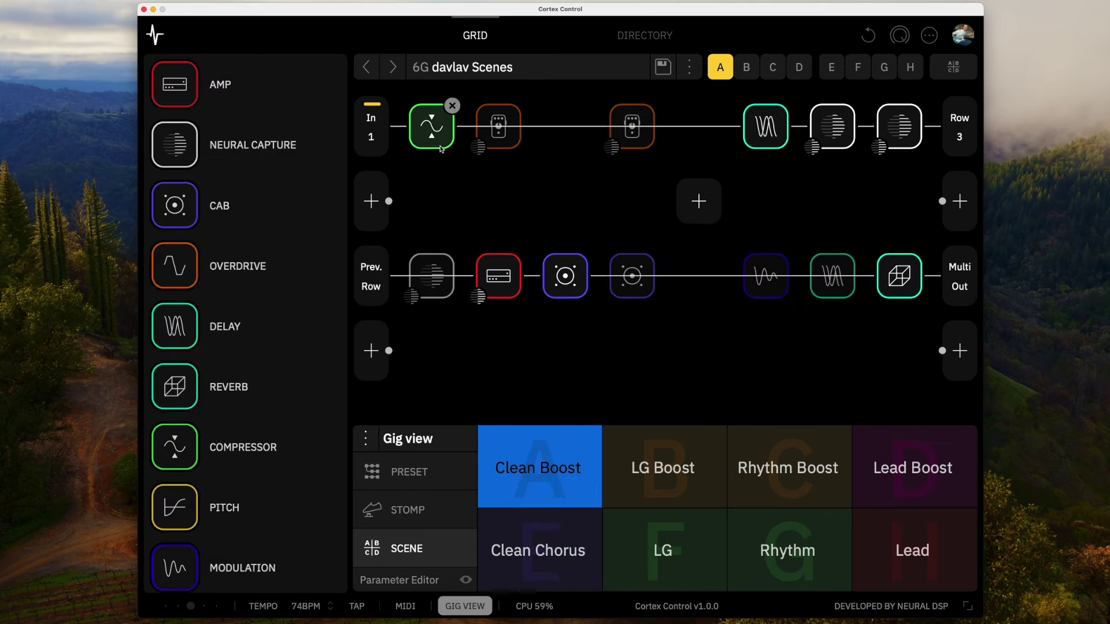
pyautogui.click(431, 134)
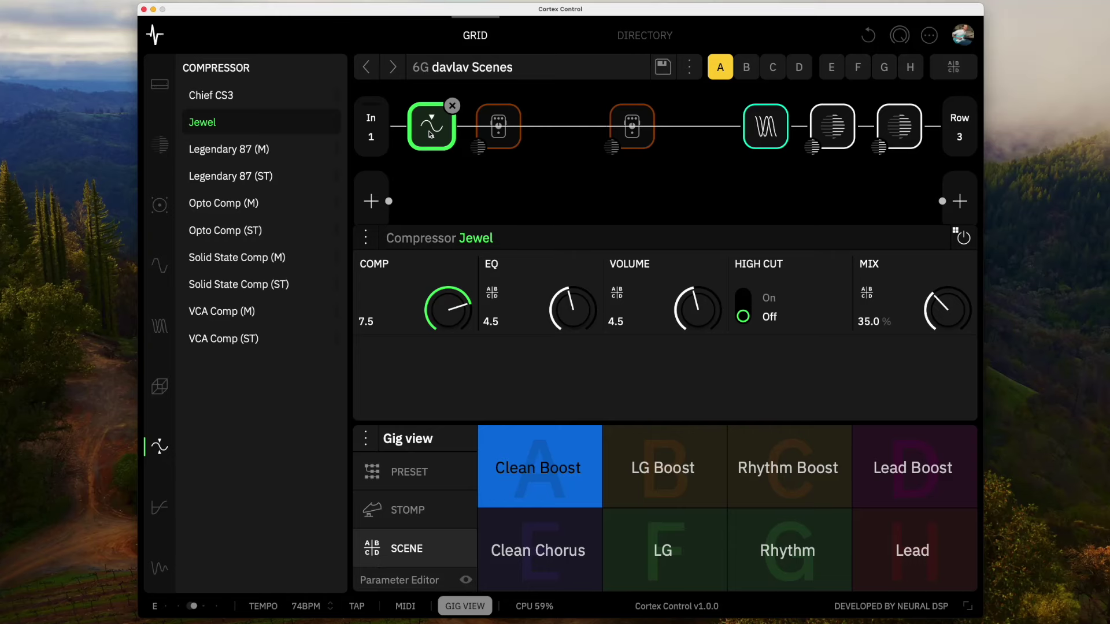
# Close the compressor and show Clean Chorus's HRM Gain 2 Mid 5 Top 7 capture at -1.9 dB
pyautogui.click(587, 201)
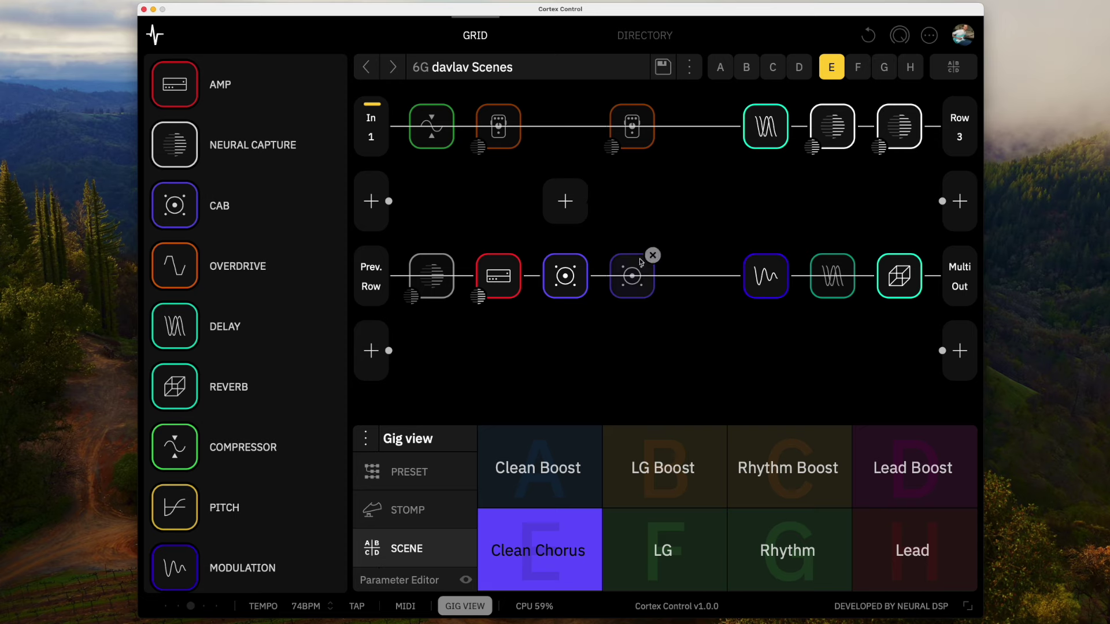
pyautogui.click(643, 138)
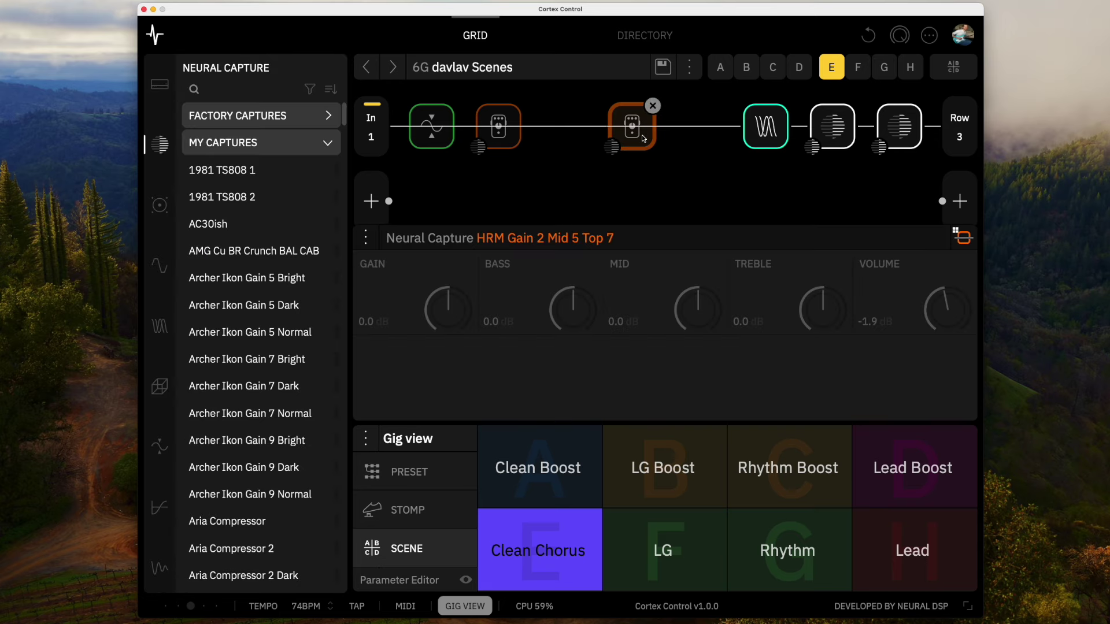